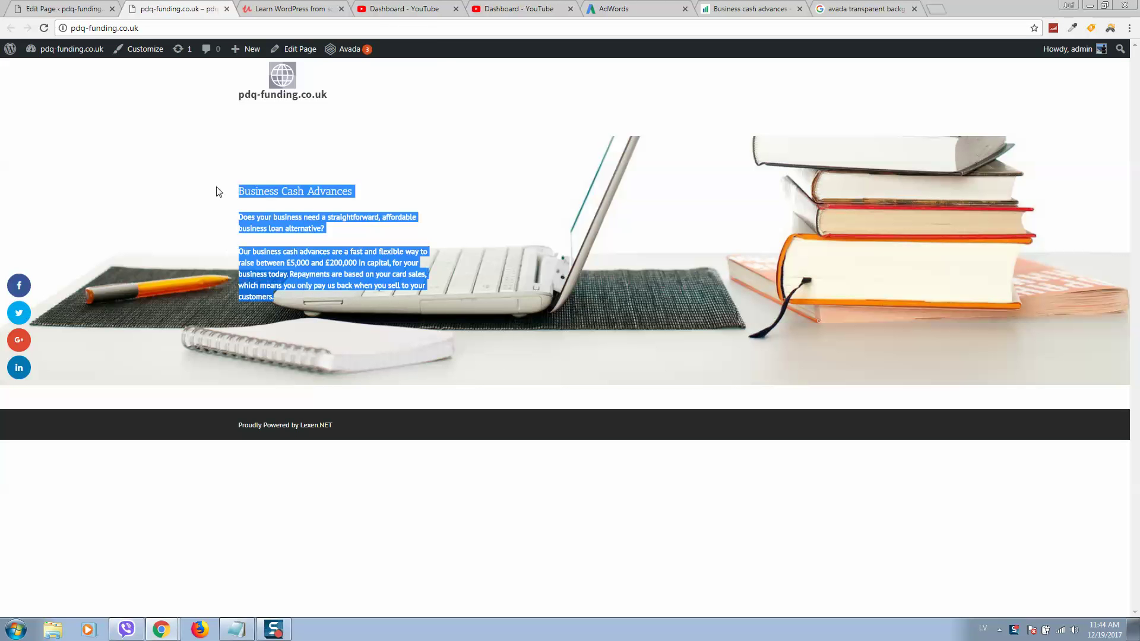
Step: Select the hero heading and paragraphs on the live homepage, then return to the Fusion Builder editor
click(217, 192)
drag(224, 191, 413, 303)
click(259, 192)
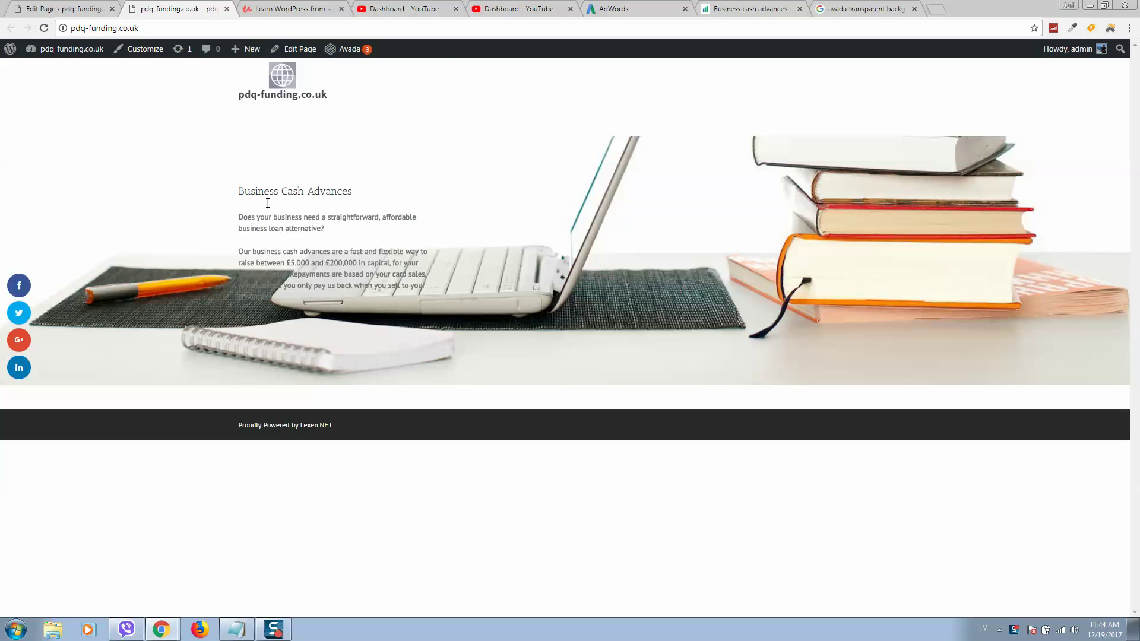
drag(335, 314, 217, 244)
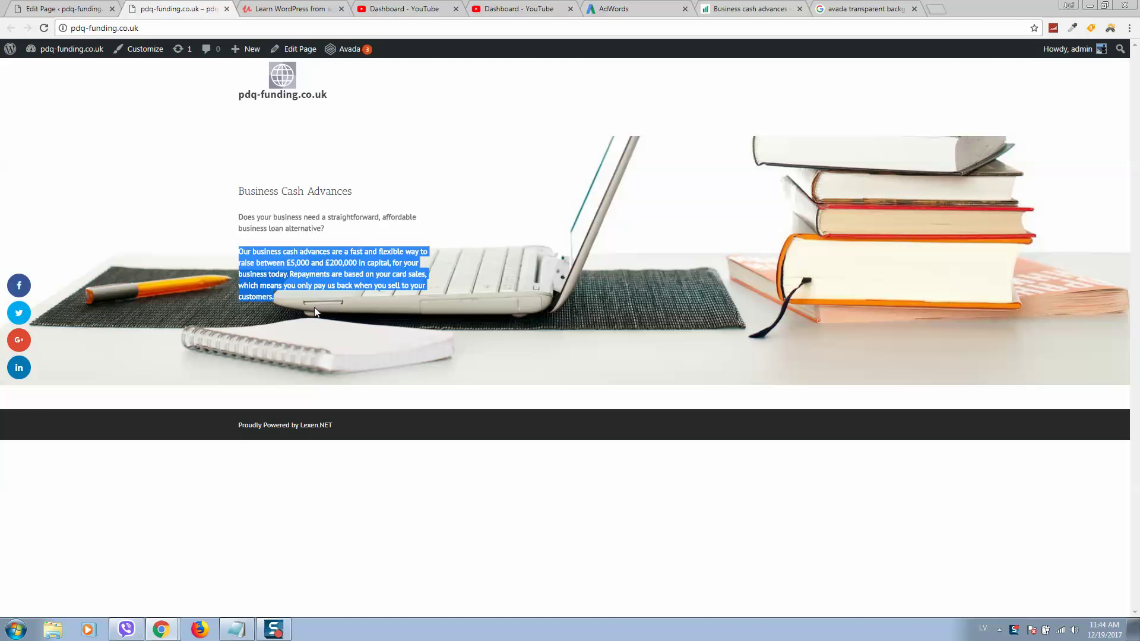
click(280, 299)
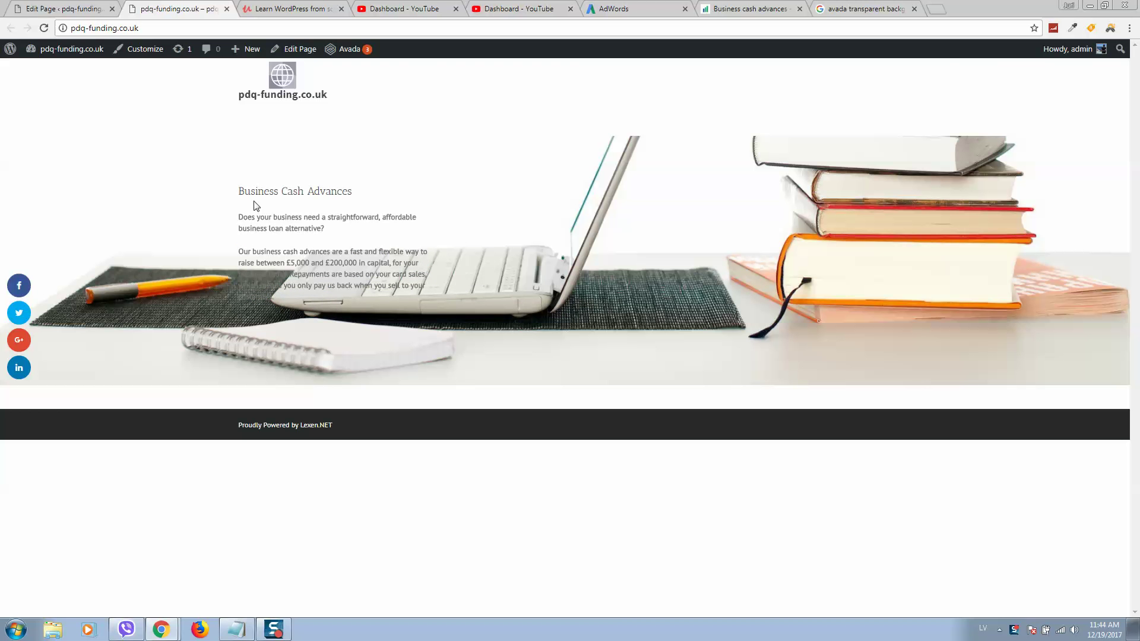
click(77, 16)
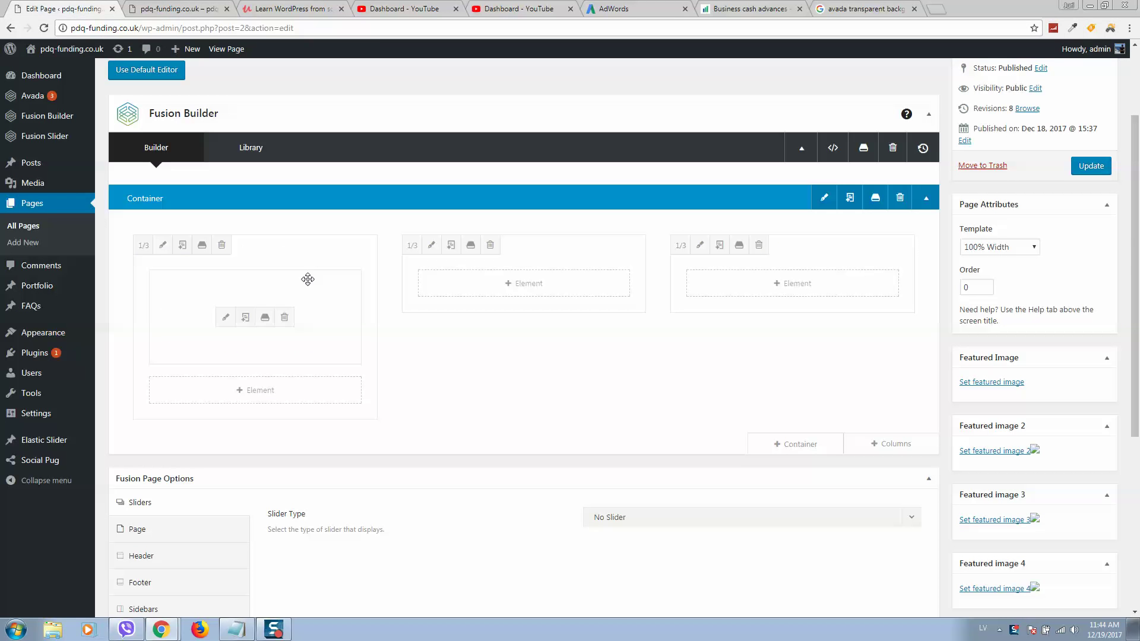
Step: Give the first column a semi-transparent white background, rgba(255,255,255,0.60), and save the column
click(163, 246)
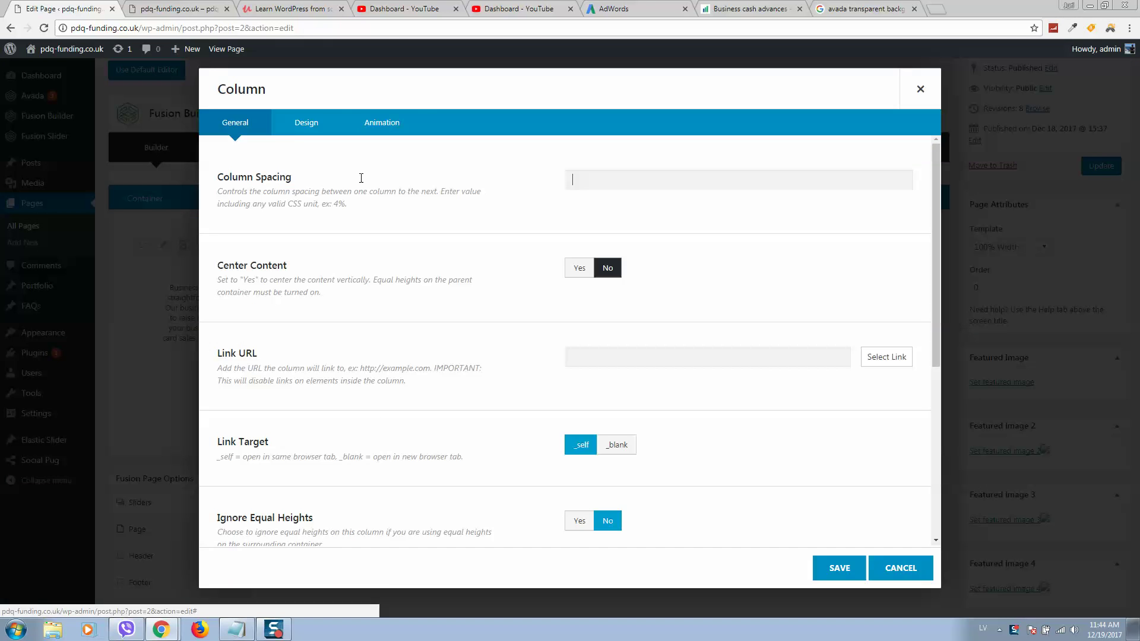
click(305, 123)
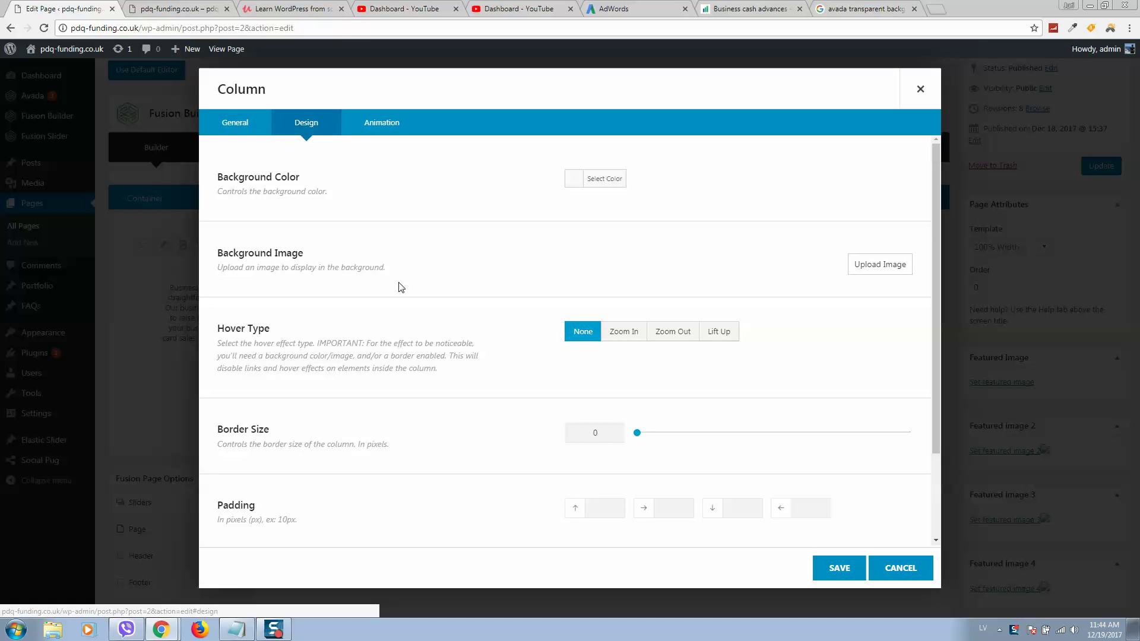
click(592, 178)
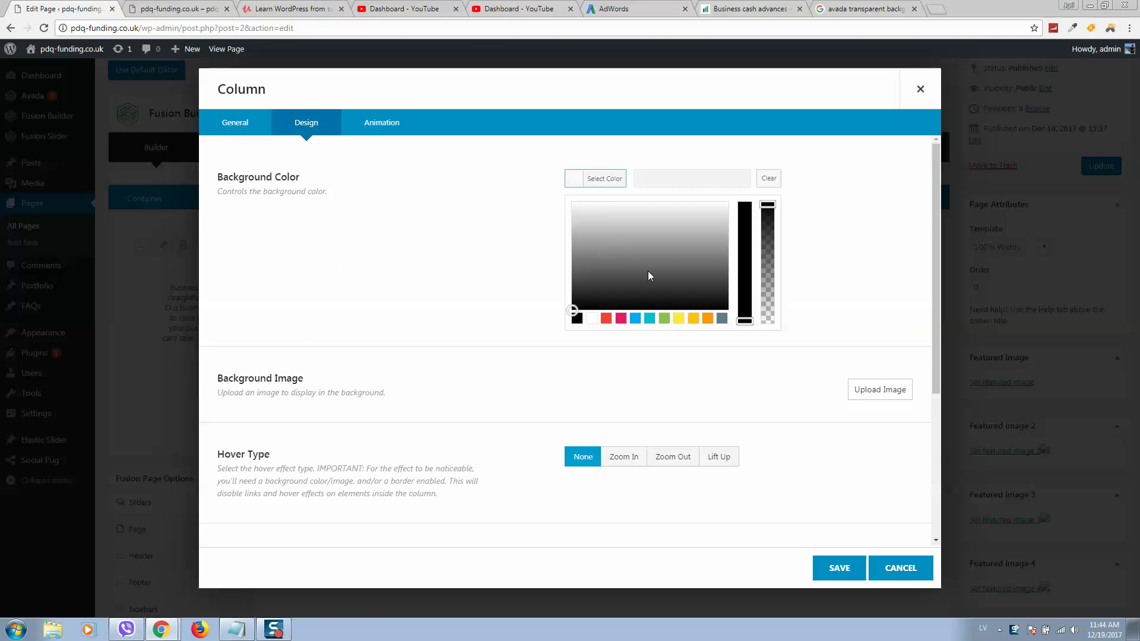
click(594, 320)
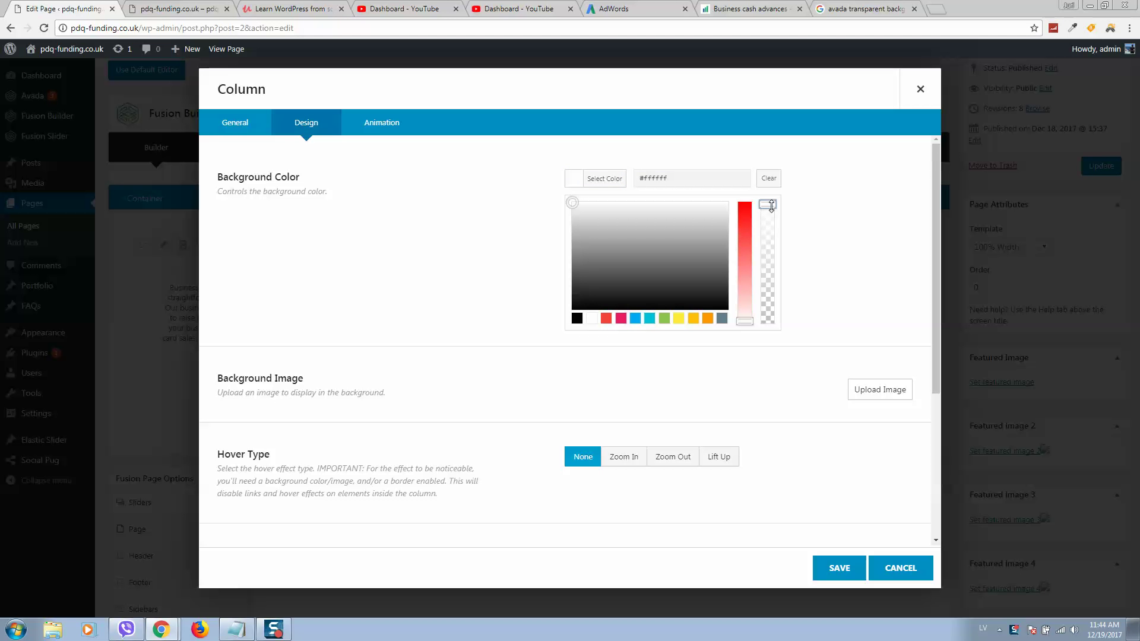
drag(773, 204, 771, 239)
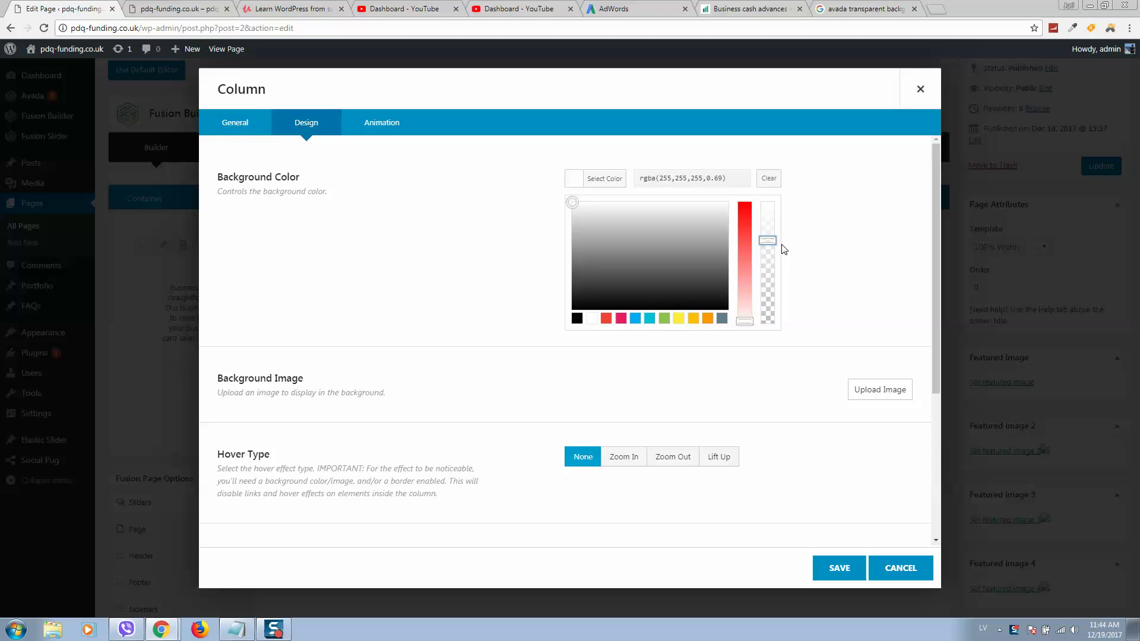
click(791, 209)
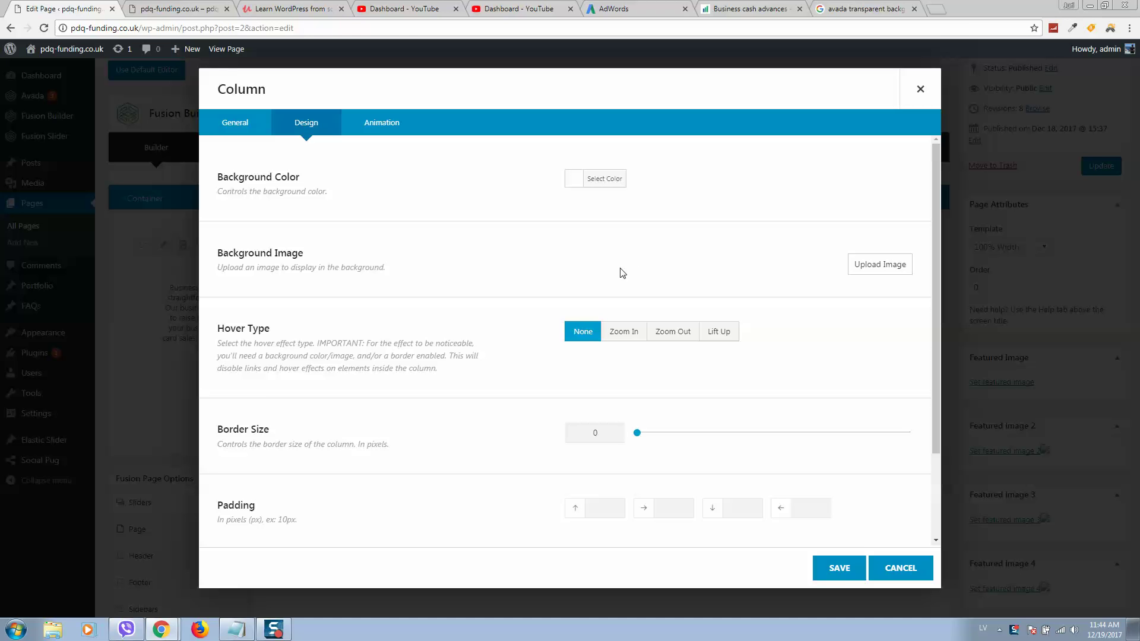
click(838, 579)
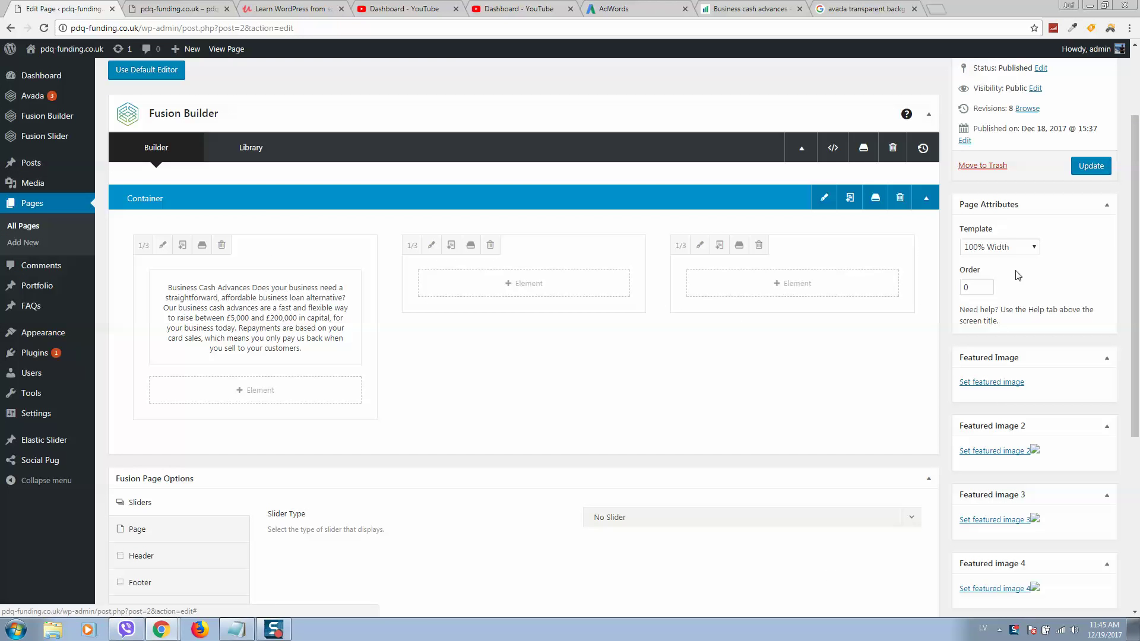
Step: Update the page and reload the live homepage
click(1088, 168)
click(178, 9)
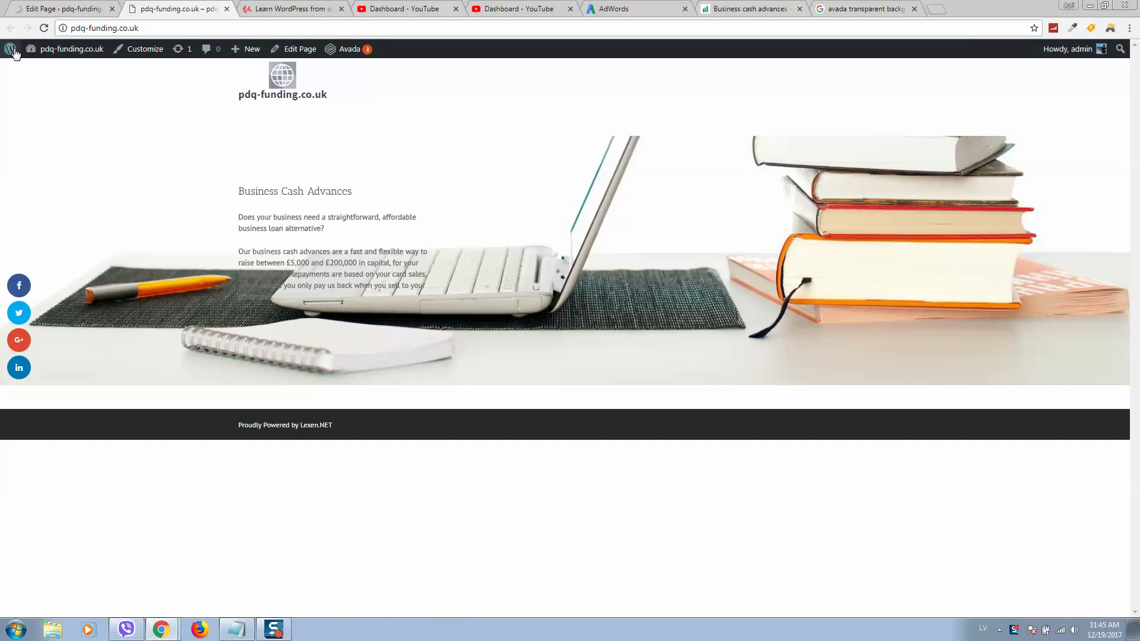
key(XF86AudioRaiseVolume)
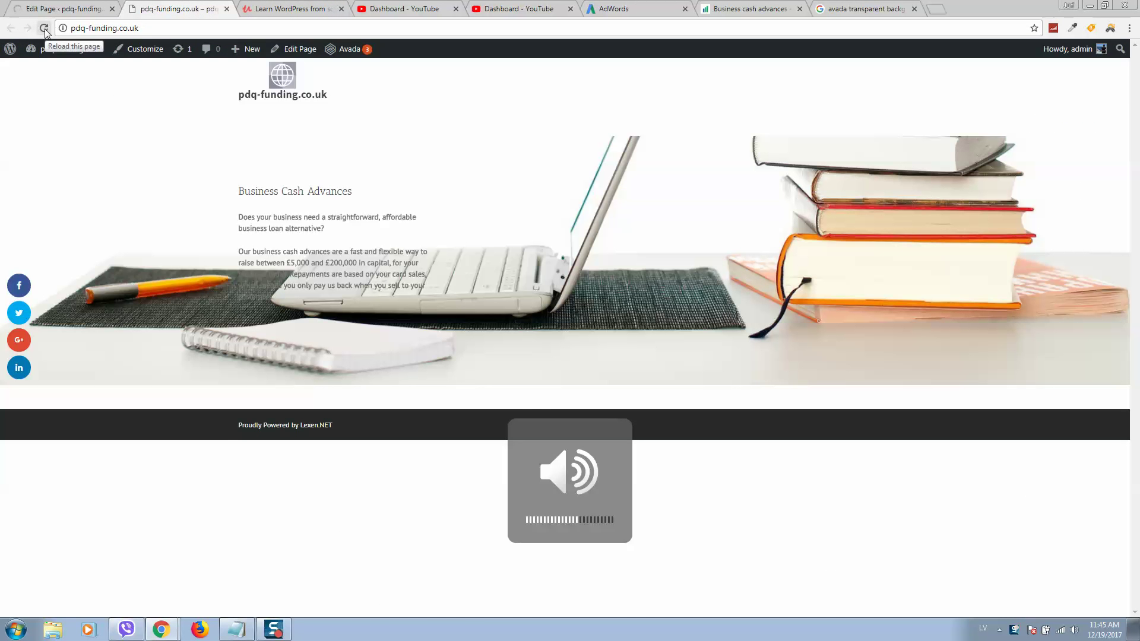
click(44, 28)
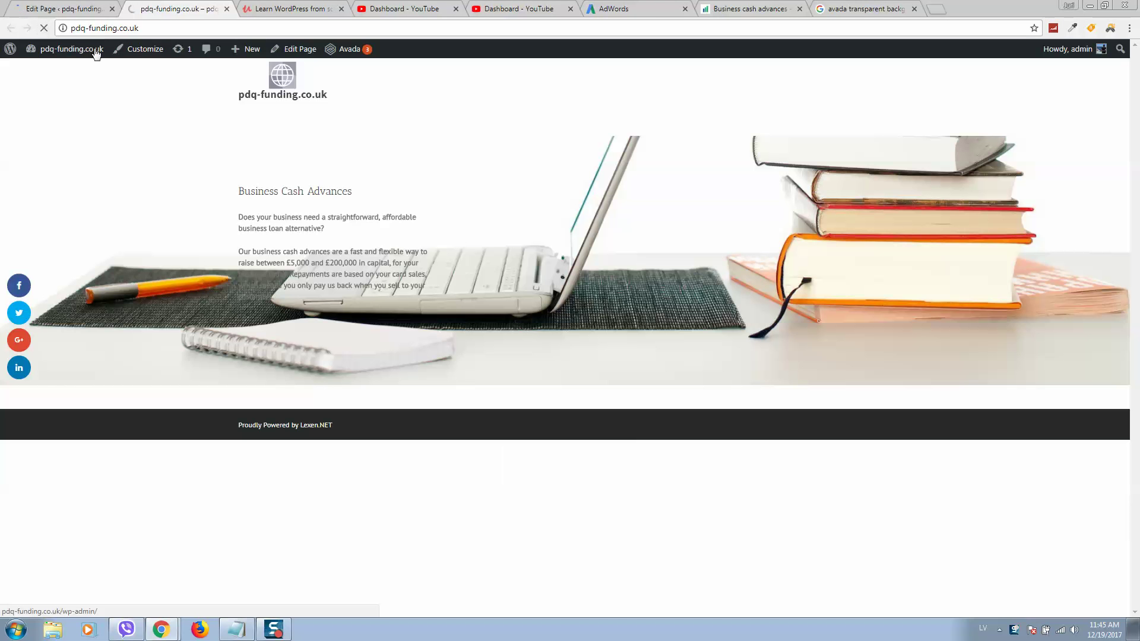
click(41, 30)
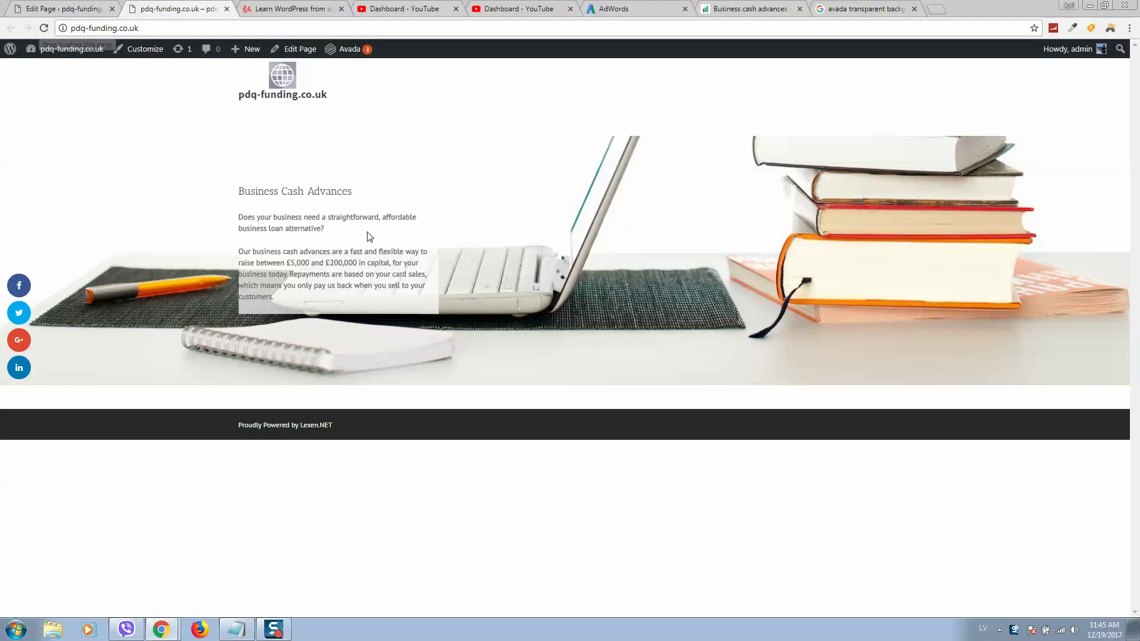
Step: Select the hero text to check its translucent white panel, then return to the editor
drag(406, 312, 172, 165)
click(372, 169)
drag(248, 182, 287, 211)
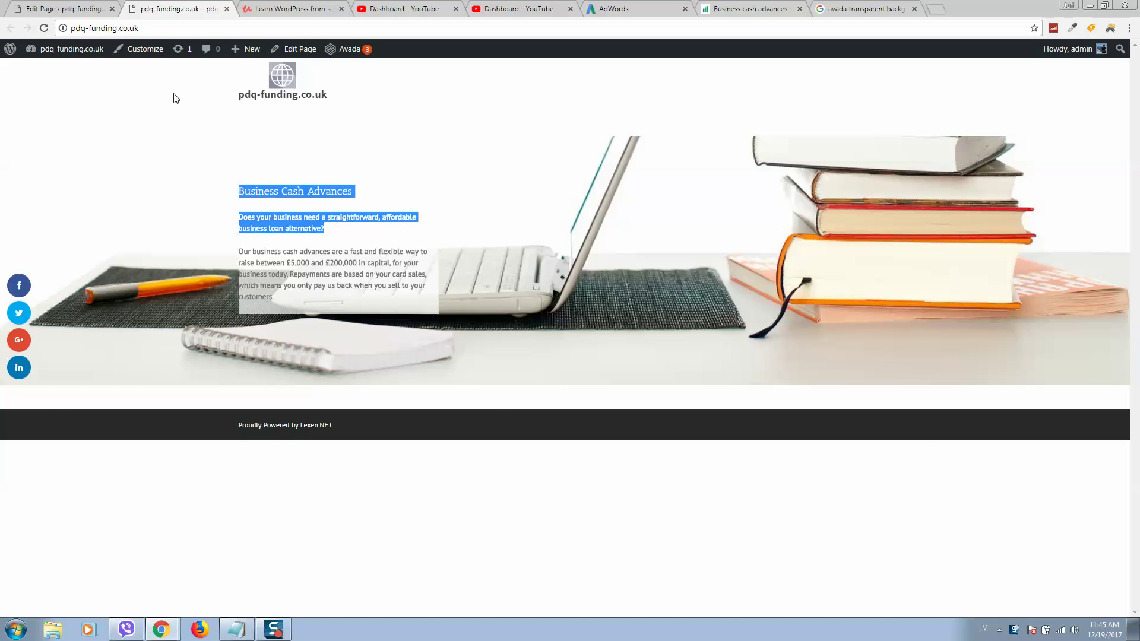
click(63, 8)
Step: Reopen the first column's settings at the Design options
scroll(292, 330, down, 3)
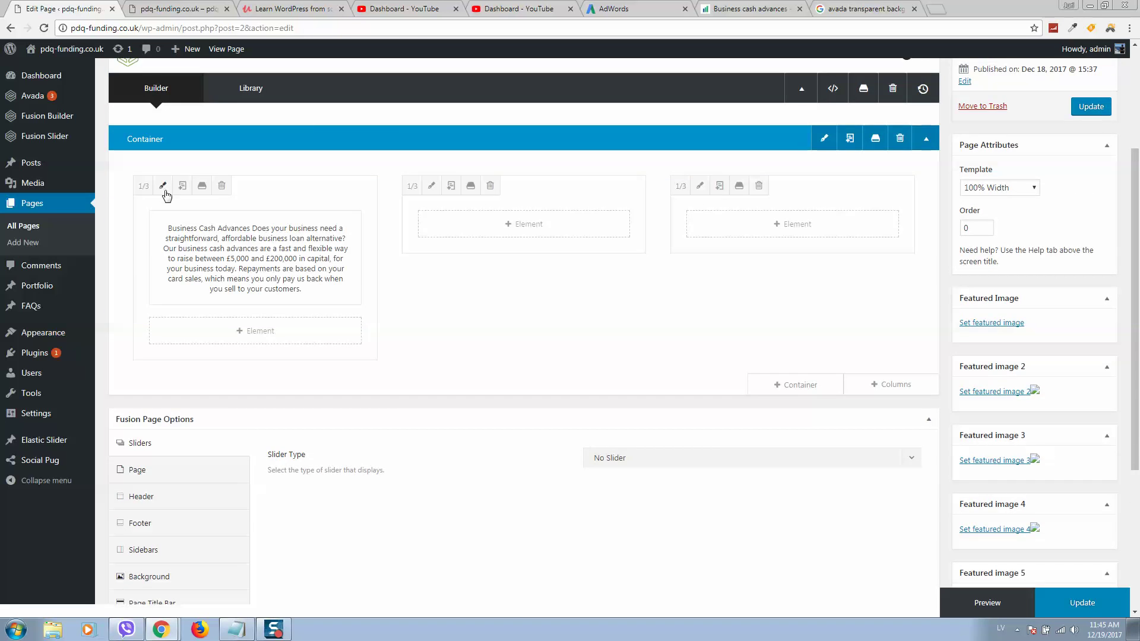
click(164, 191)
scroll(445, 336, down, 4)
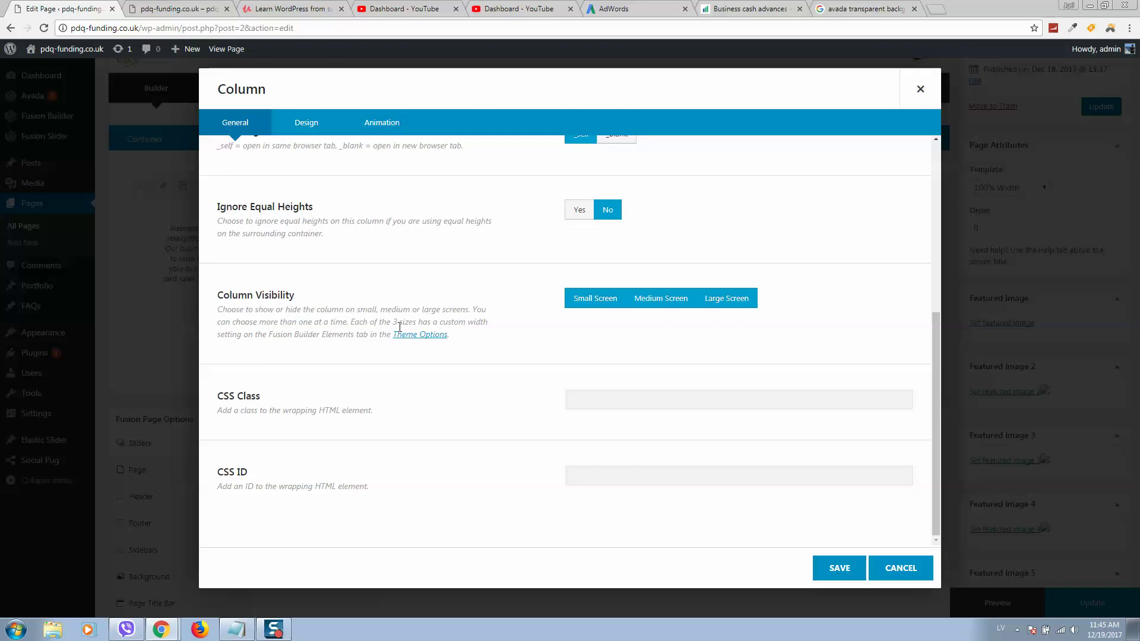
scroll(399, 327, up, 5)
click(306, 122)
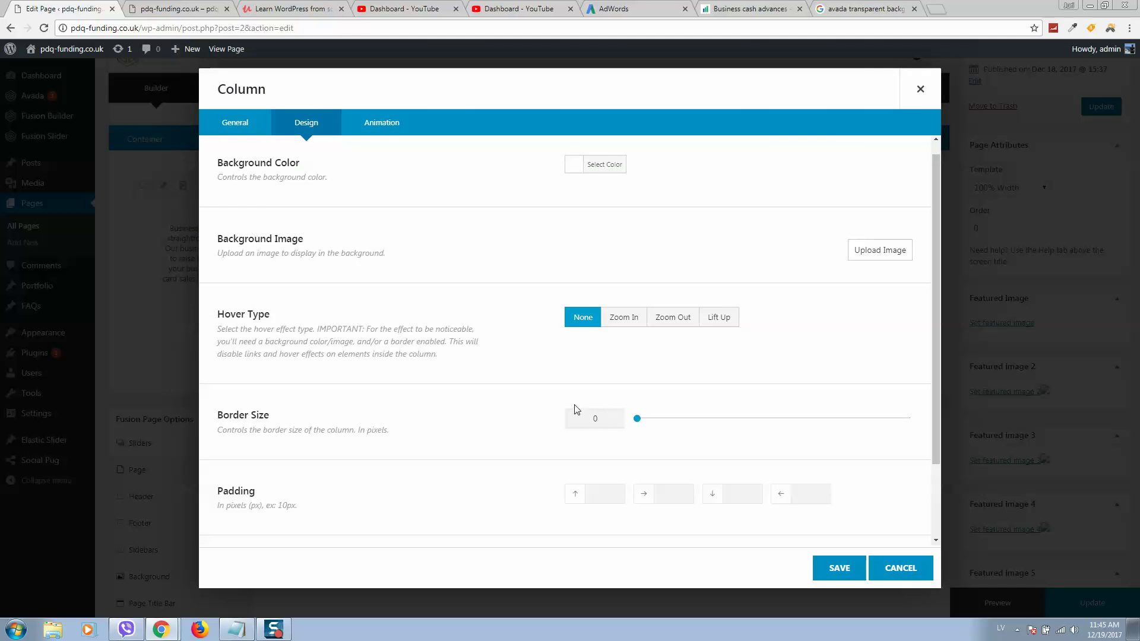
scroll(576, 409, down, 2)
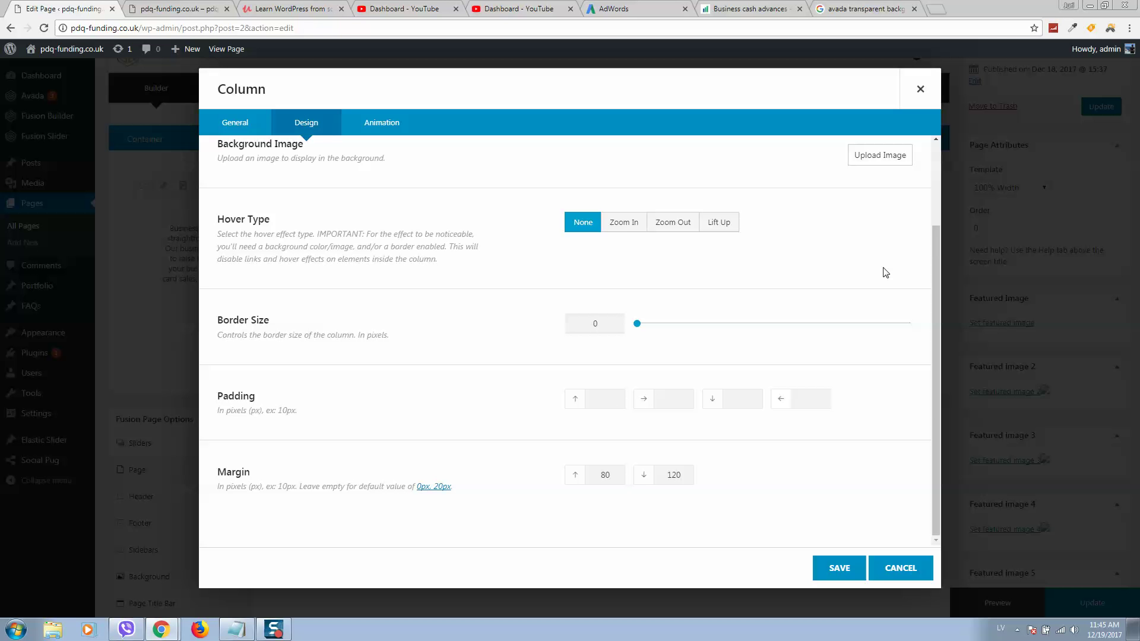
Step: Set the column padding to 20 px on each side, save the column, and update the page
text(20)
key(Tab)
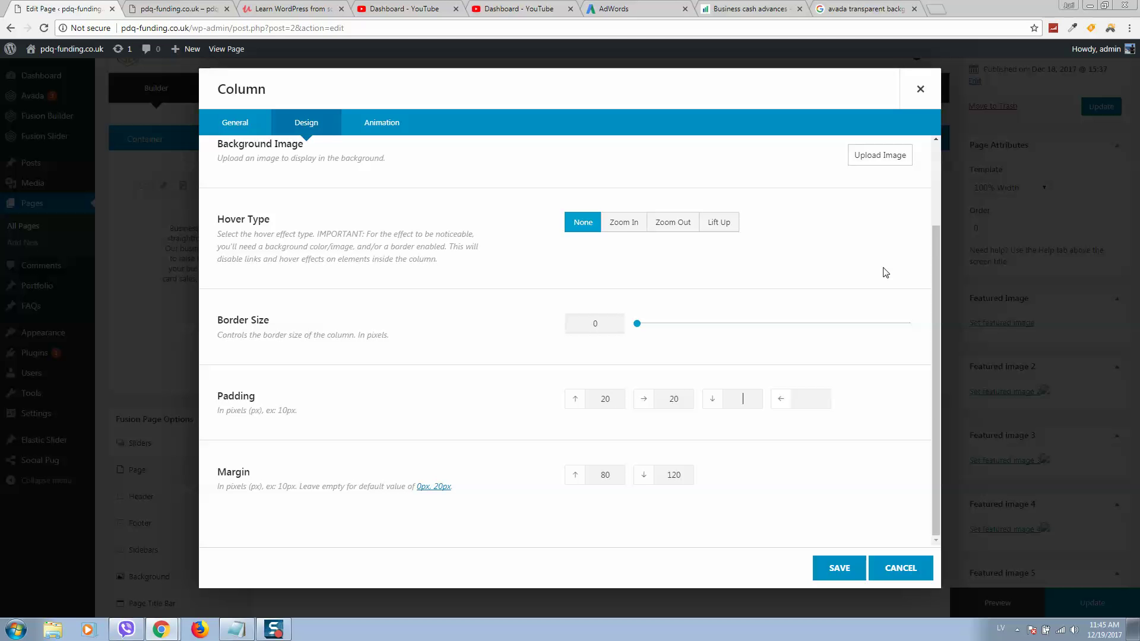
text(20)
key(Tab)
text(20)
click(839, 567)
click(1086, 605)
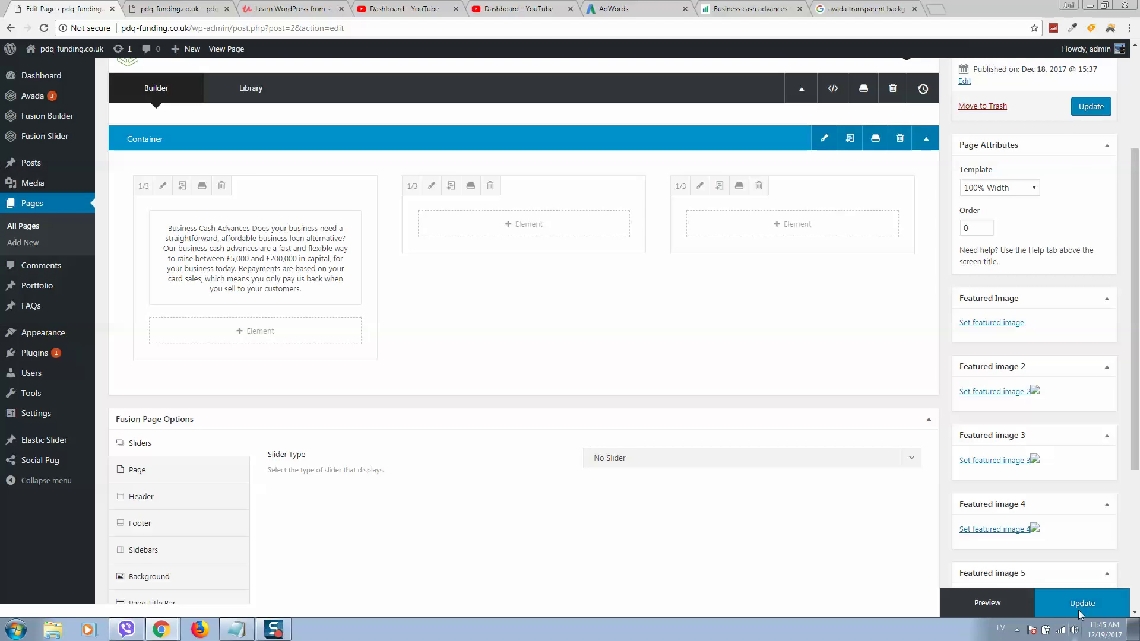
Step: Sample the mug's orange #FB7315 with the Eyedropper on the live page, then return to the editor
key(ctrl+Tab)
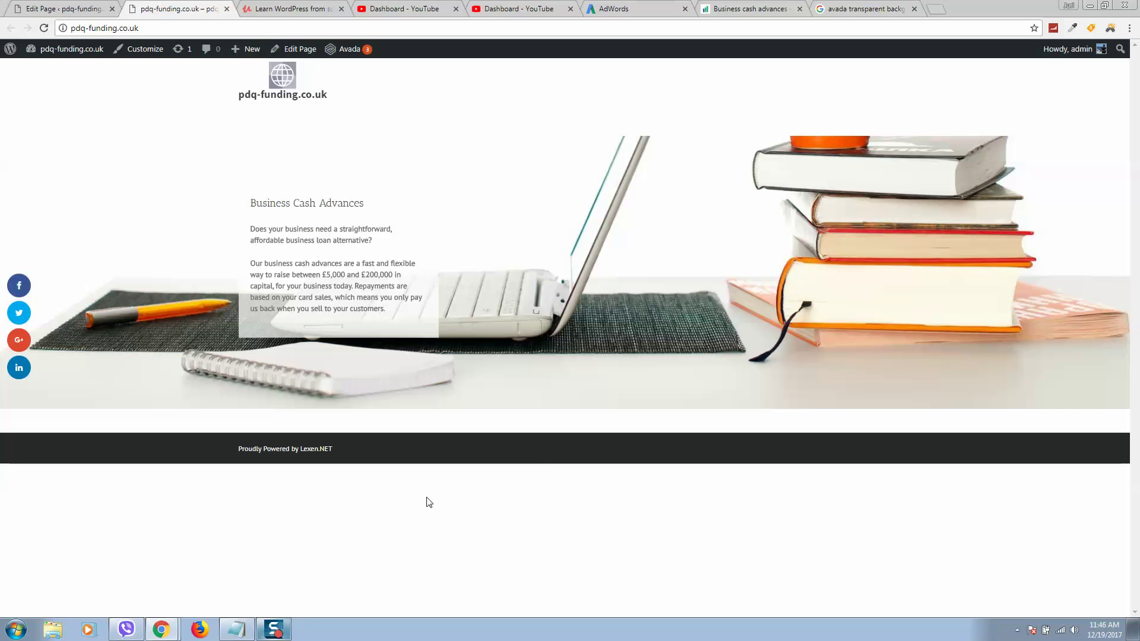
mouse_move(261, 274)
mouse_down()
mouse_move(228, 278)
mouse_move(266, 263)
mouse_up()
click(596, 180)
click(1071, 28)
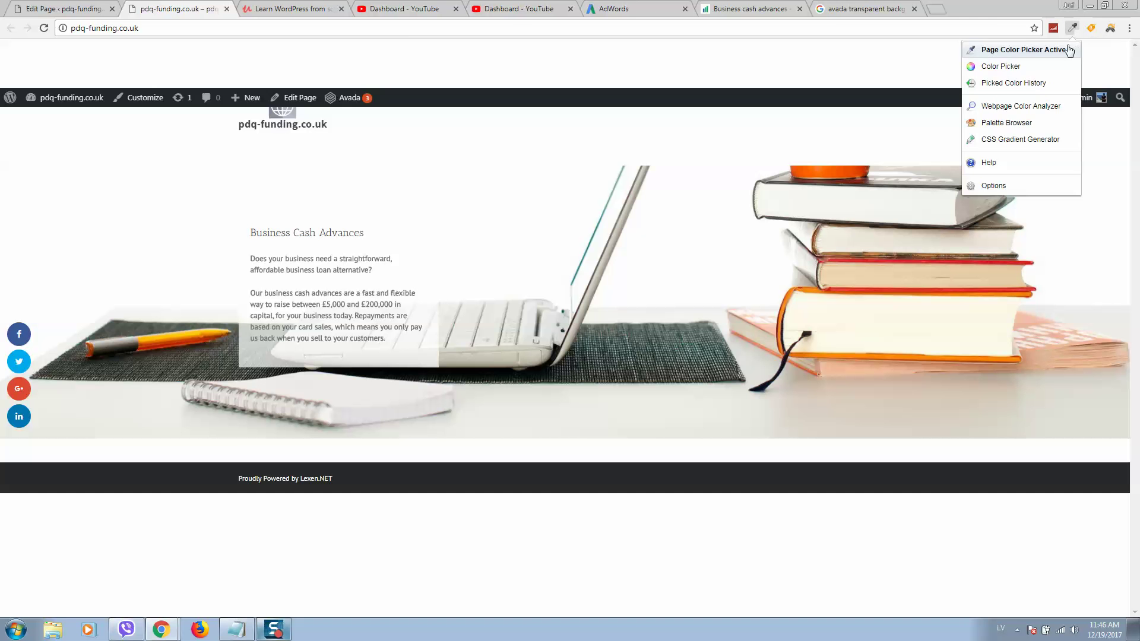
click(1057, 49)
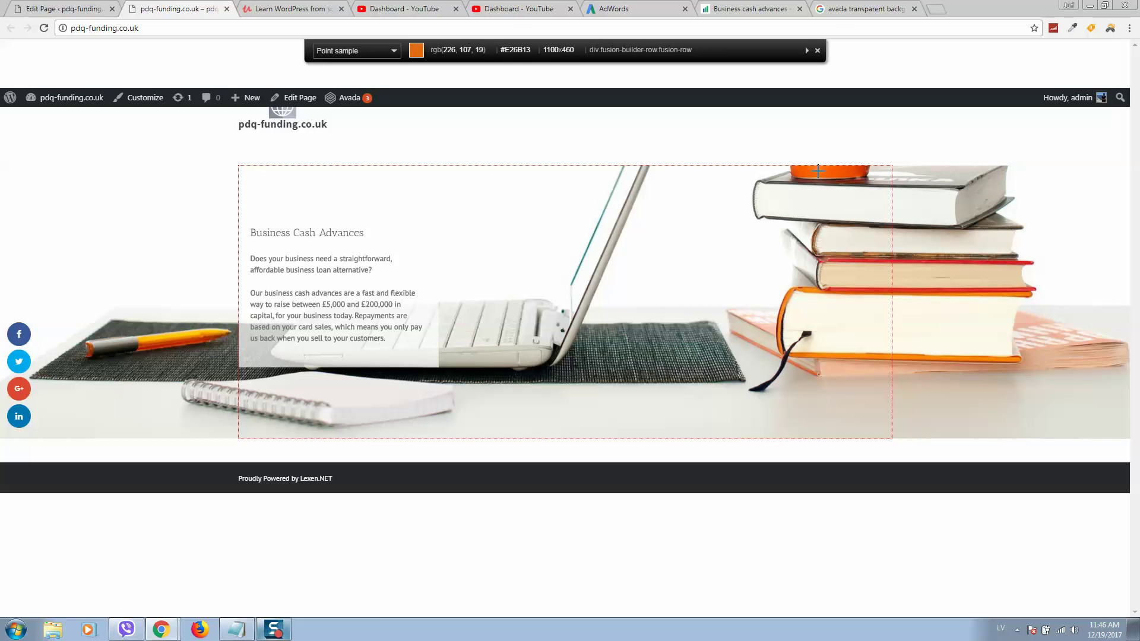
click(818, 171)
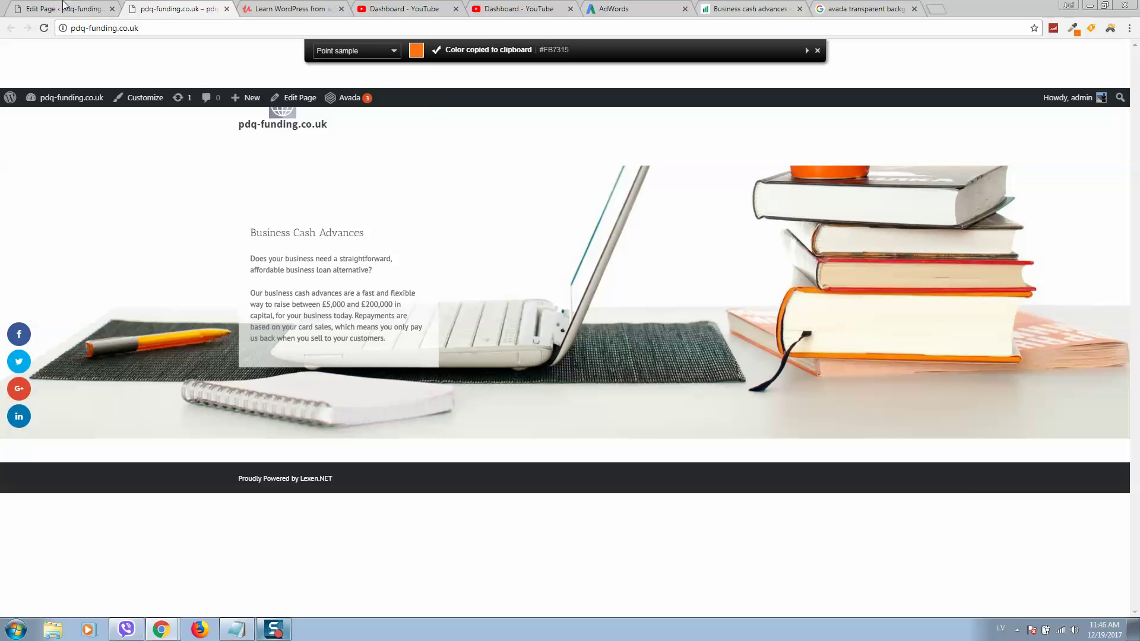
click(64, 6)
scroll(484, 216, down, 3)
Step: Paste #FB7315 as the hero column's background, lower its alpha to 0.7, and save the column
click(162, 188)
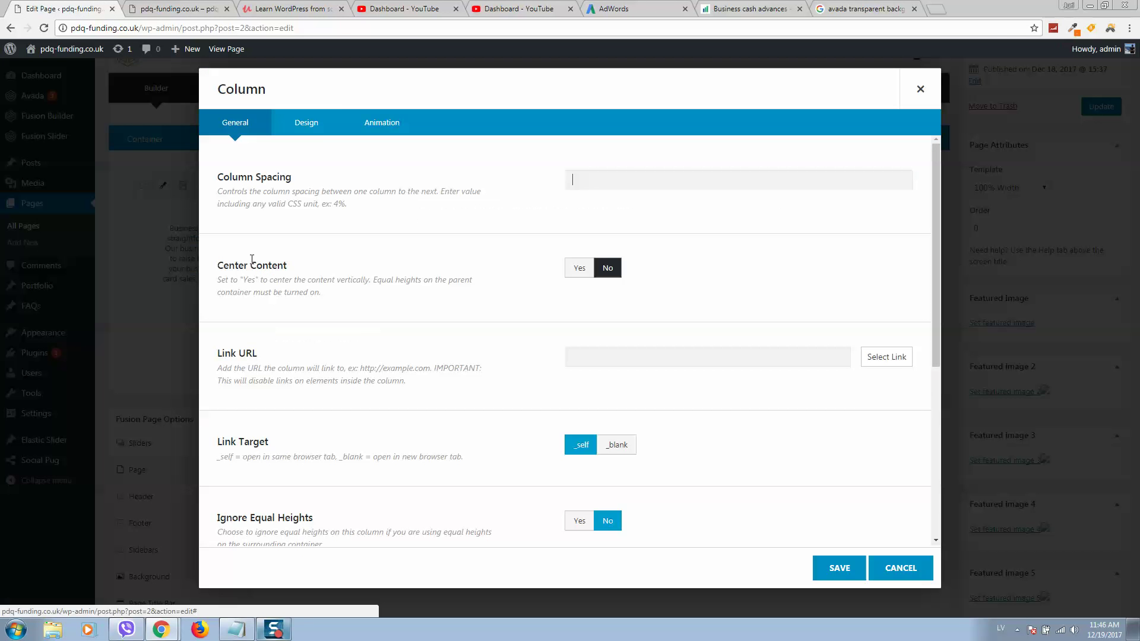
click(292, 124)
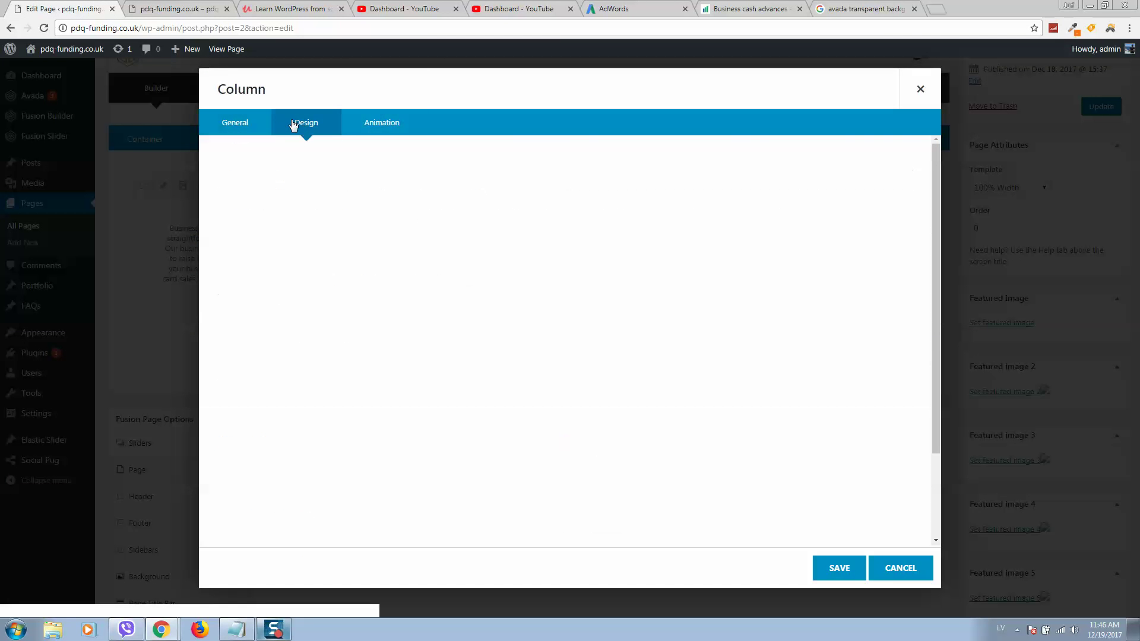
click(666, 178)
key(ctrl+v)
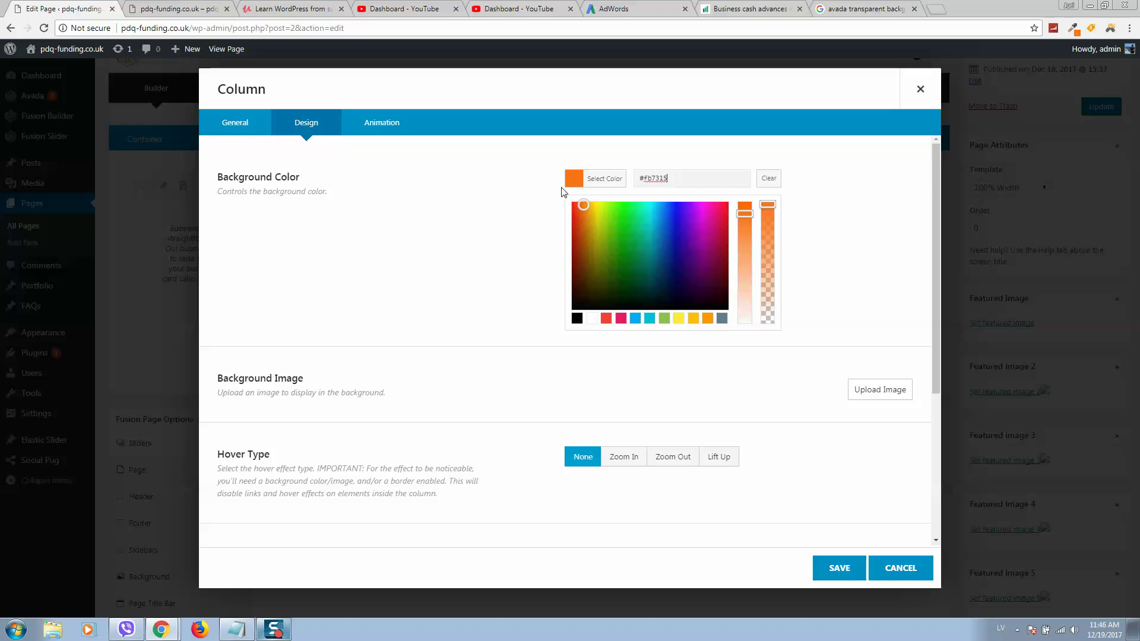
drag(768, 205, 784, 239)
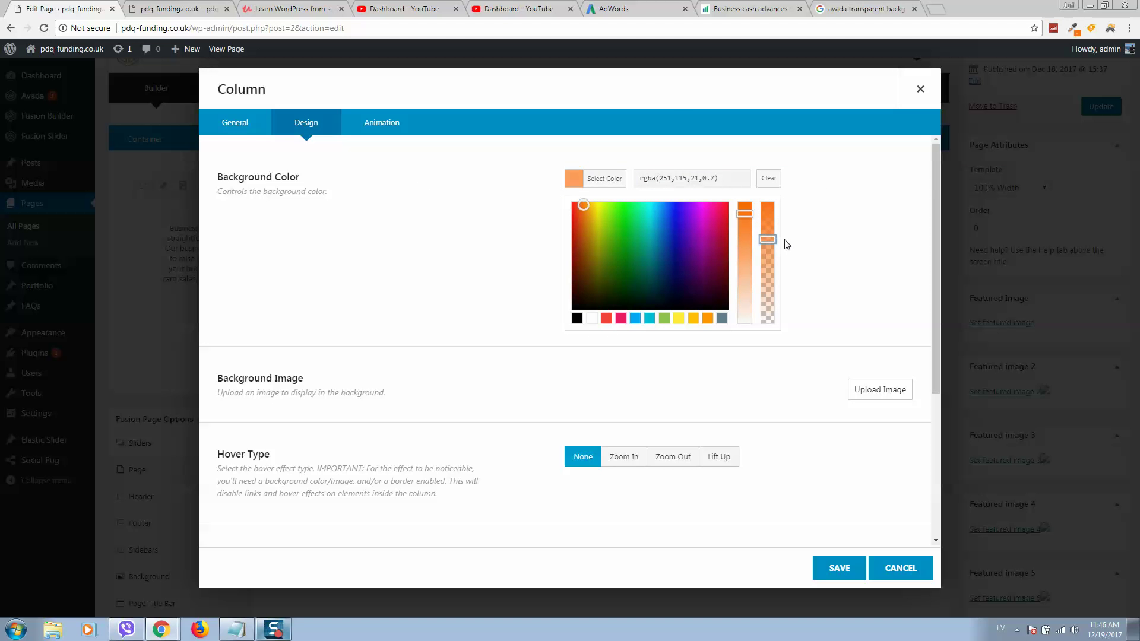
click(787, 245)
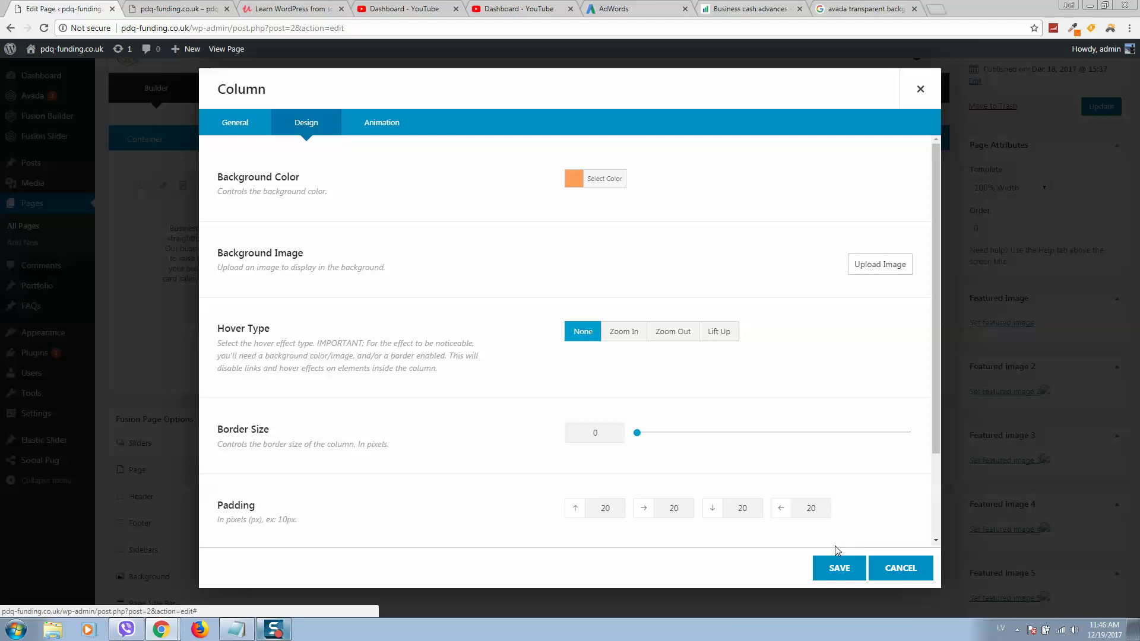
scroll(837, 534, down, 1)
click(838, 567)
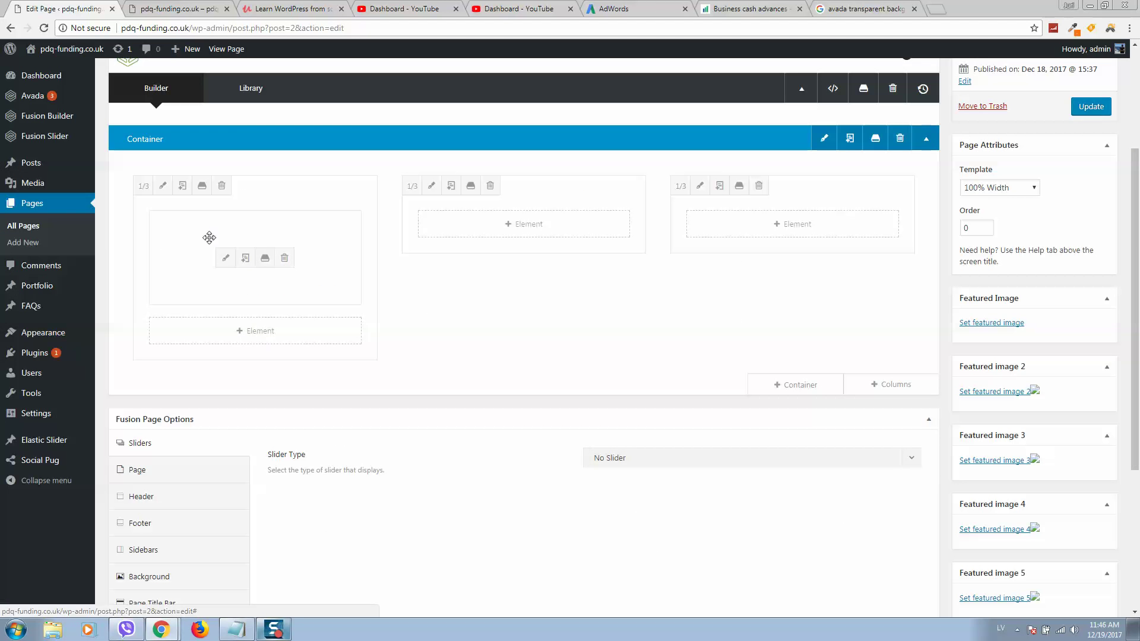
Step: Select all the hero text block's text, reformat it from the text colour dropdown, save, and update the page
click(225, 257)
key(ctrl+a)
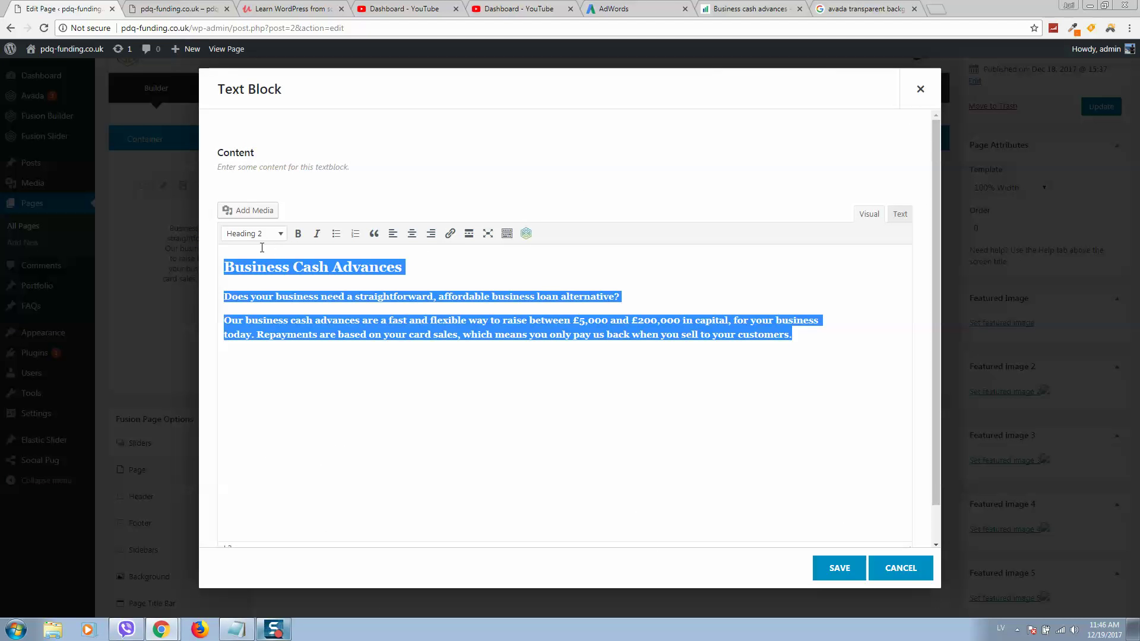
click(280, 233)
click(525, 234)
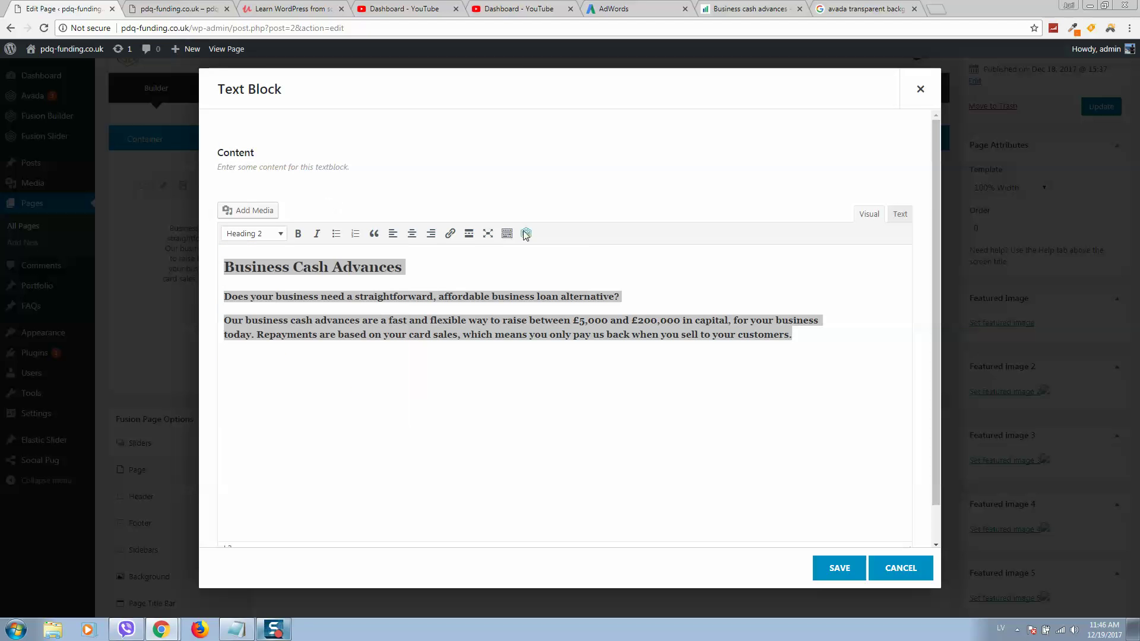
click(507, 234)
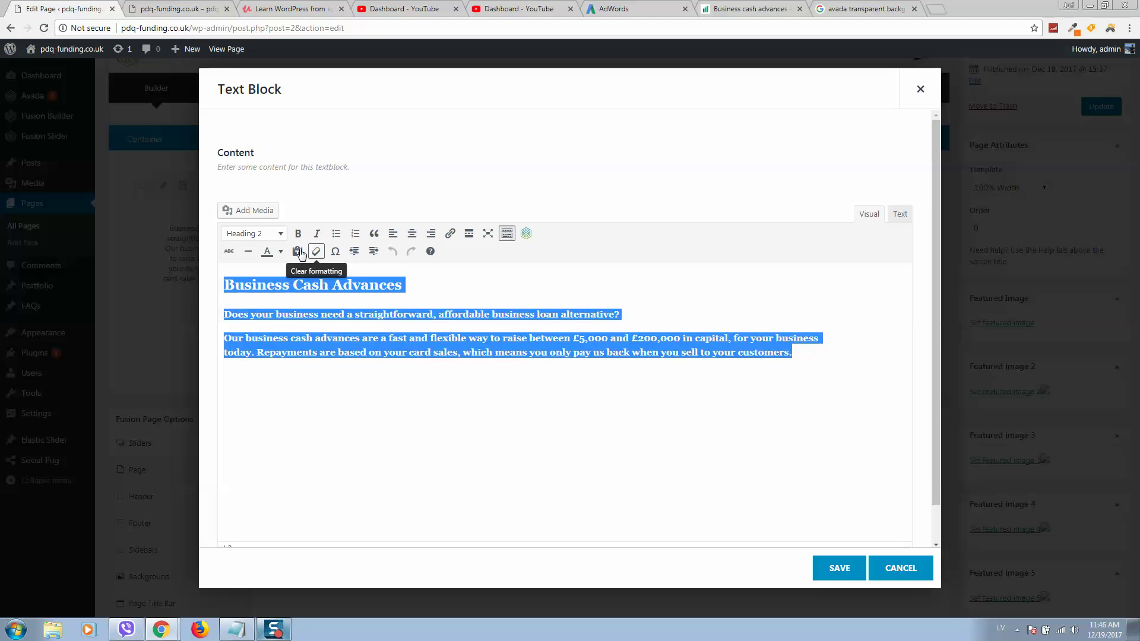
click(281, 251)
click(302, 297)
key(Delete)
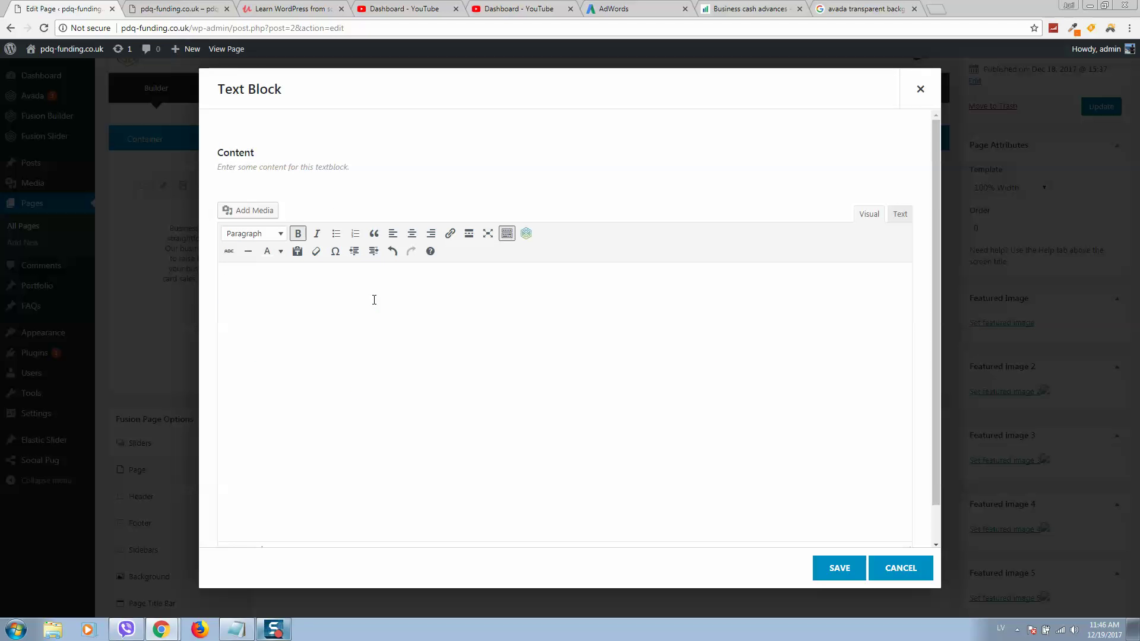
click(834, 568)
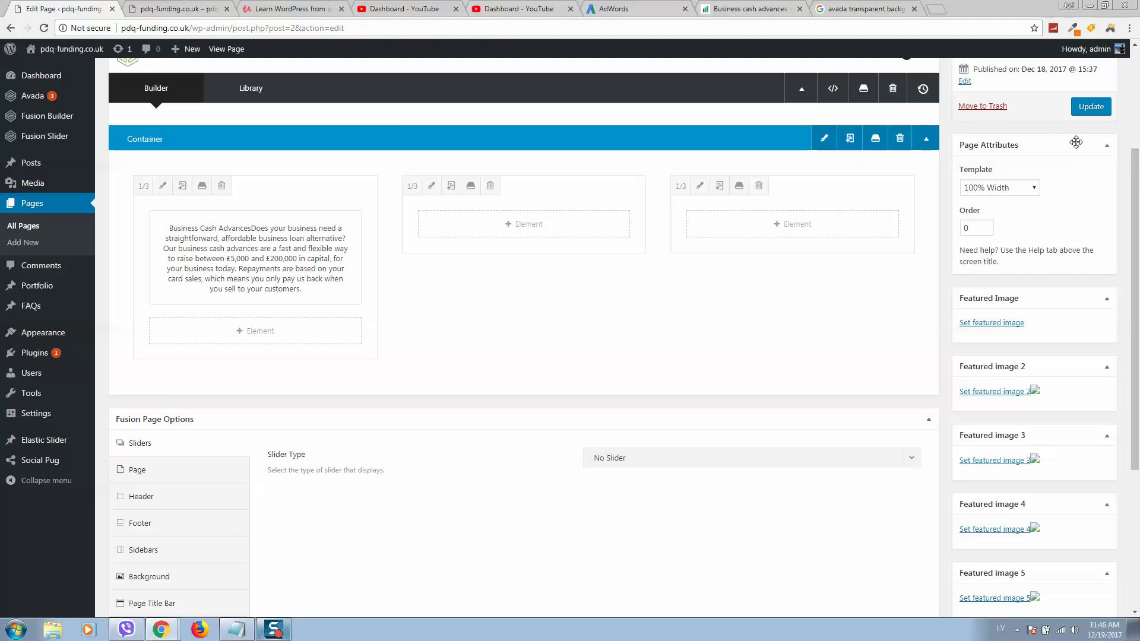
click(1081, 112)
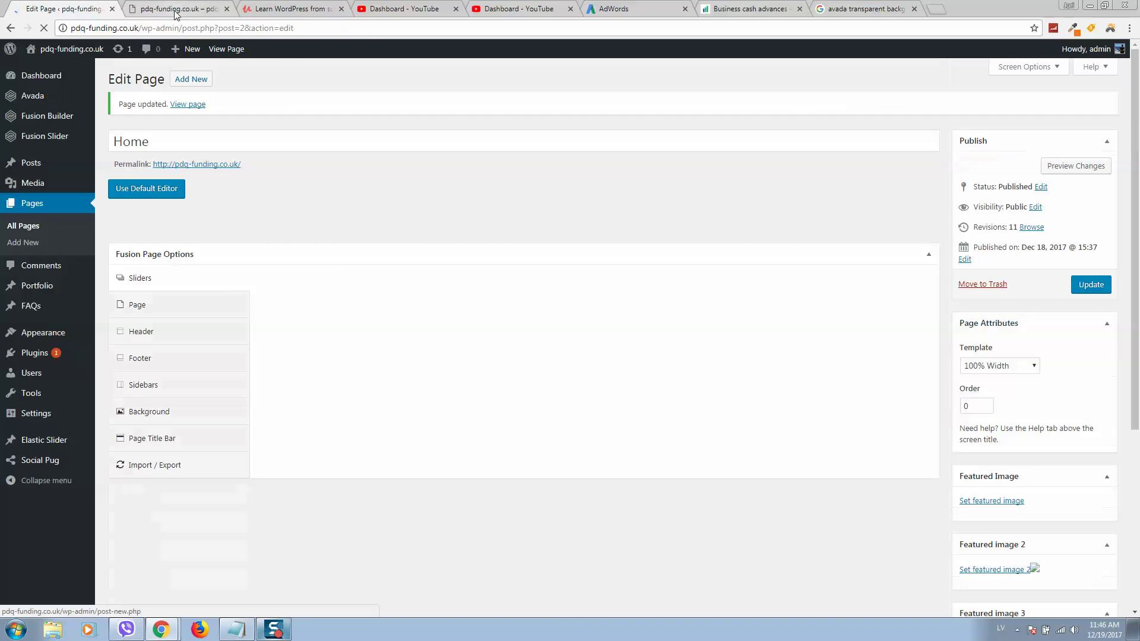
Step: Reload the live page to see the hero text on its orange box
click(172, 8)
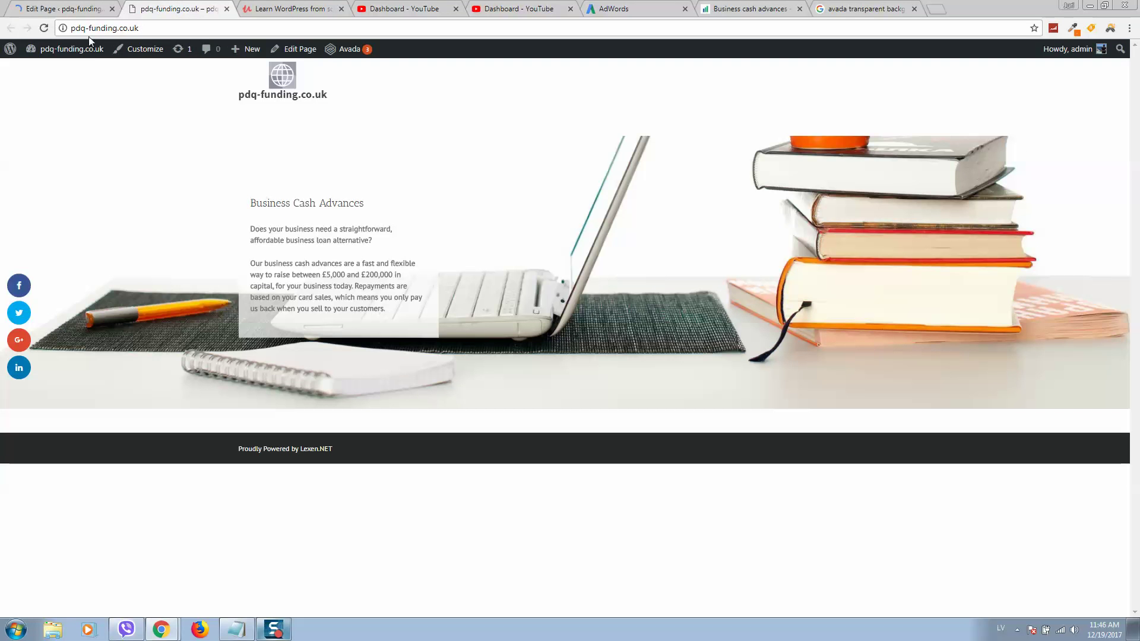
click(44, 30)
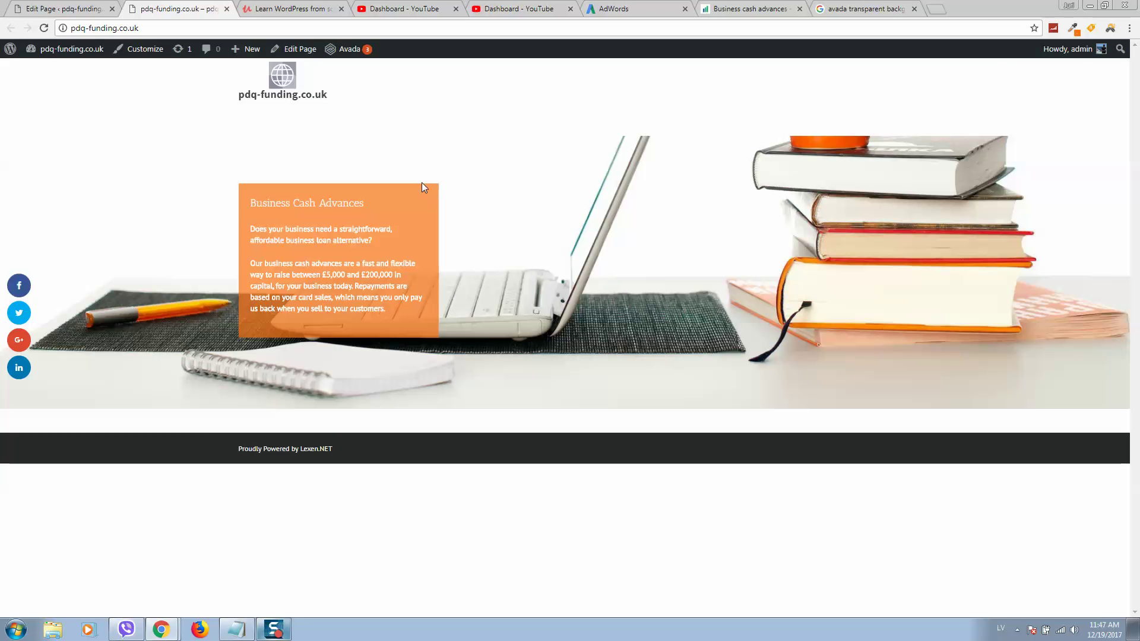
click(62, 8)
scroll(285, 305, down, 4)
scroll(285, 305, up, 5)
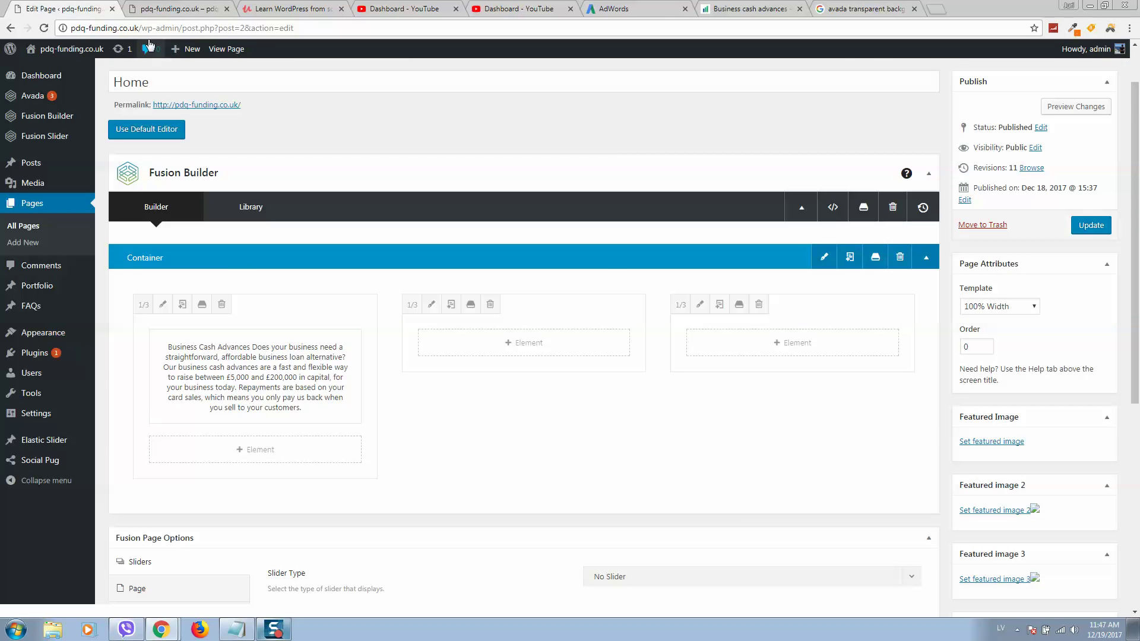
Step: Inspect the hero heading in Chrome's developer tools (h2, Antic Slab, 18px)
click(152, 9)
right_click(381, 210)
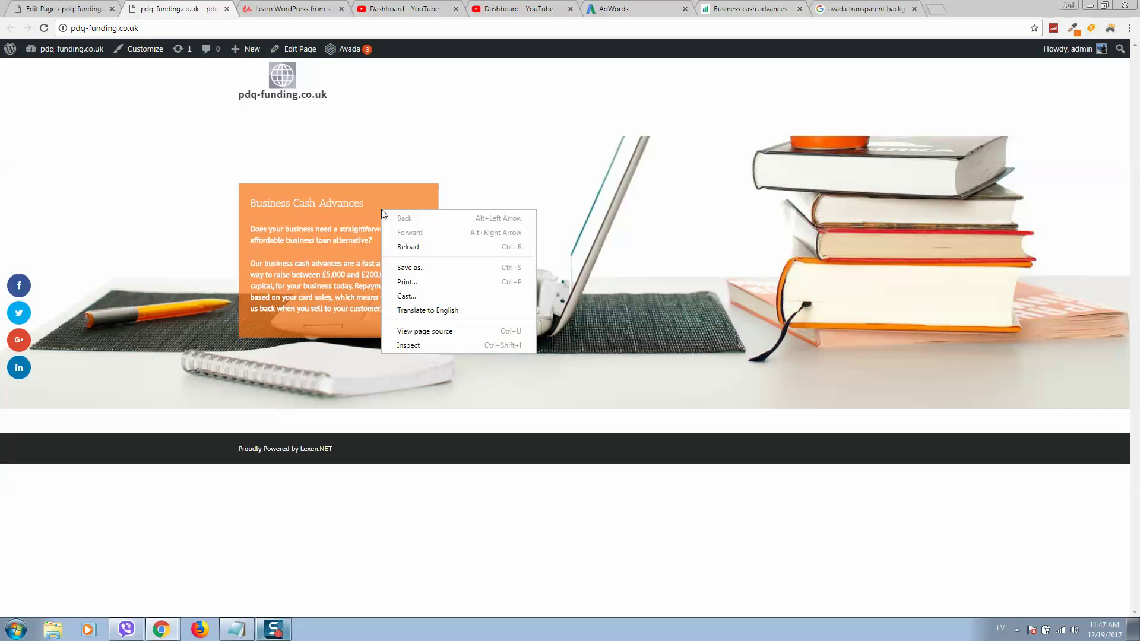
click(408, 346)
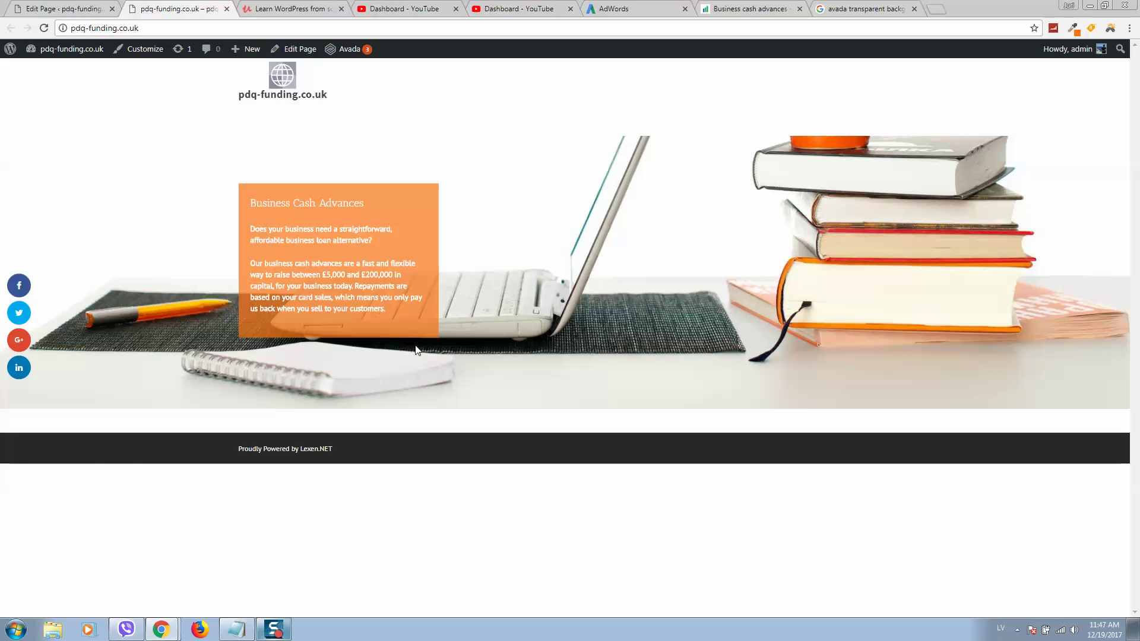
Step: Pick the hero column's wrapper, copy its .fusion-layout-column blend-mode selector, and close DevTools
click(820, 48)
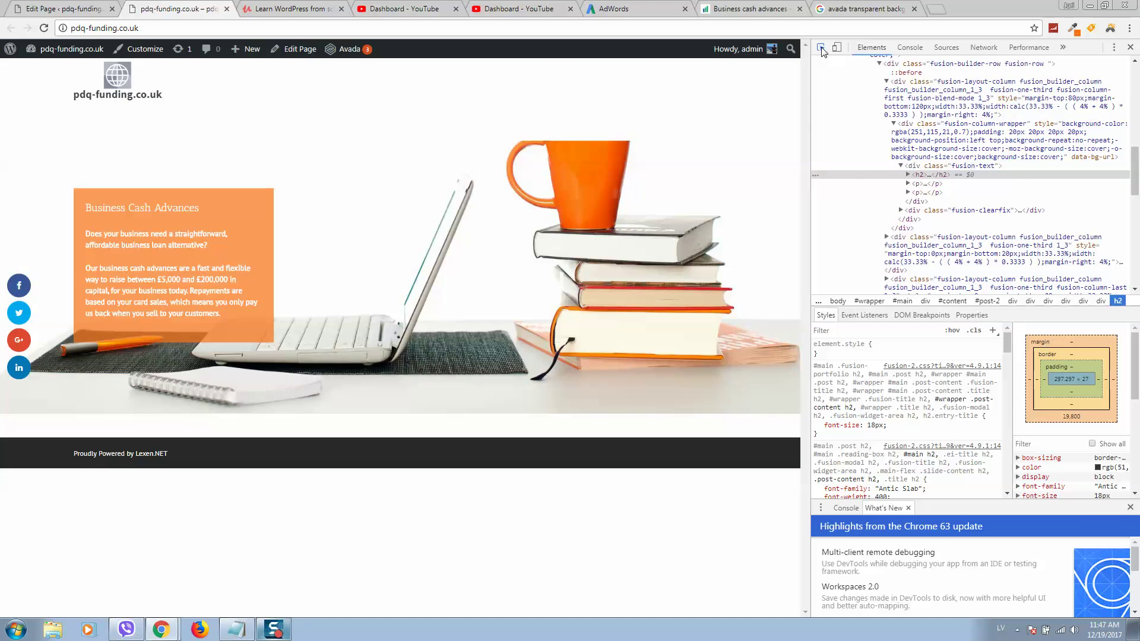
click(254, 197)
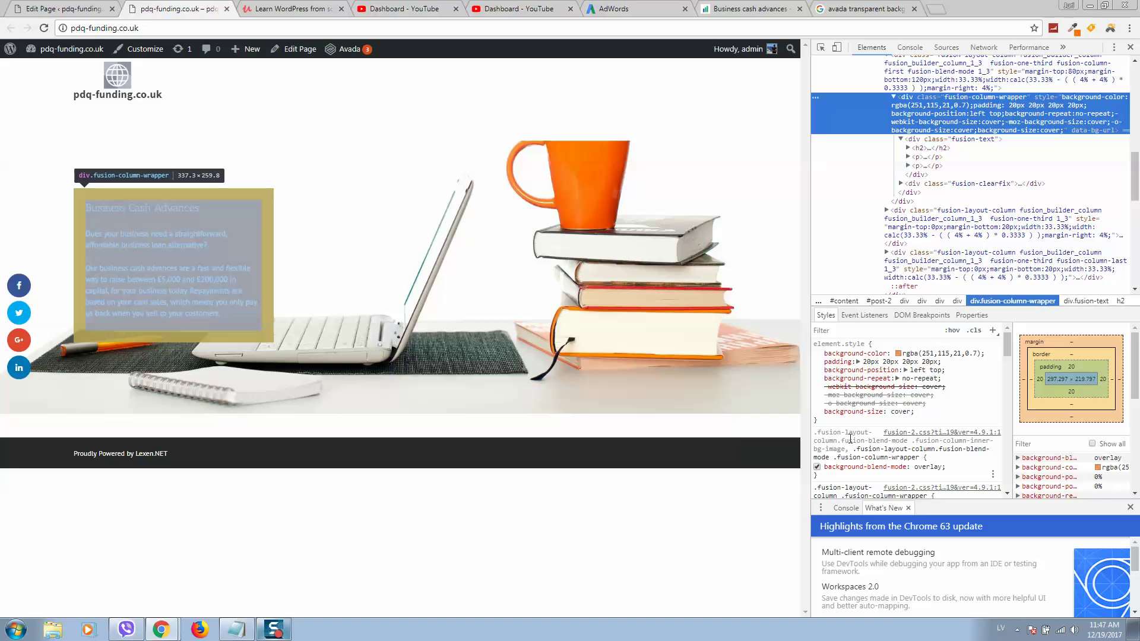
click(850, 439)
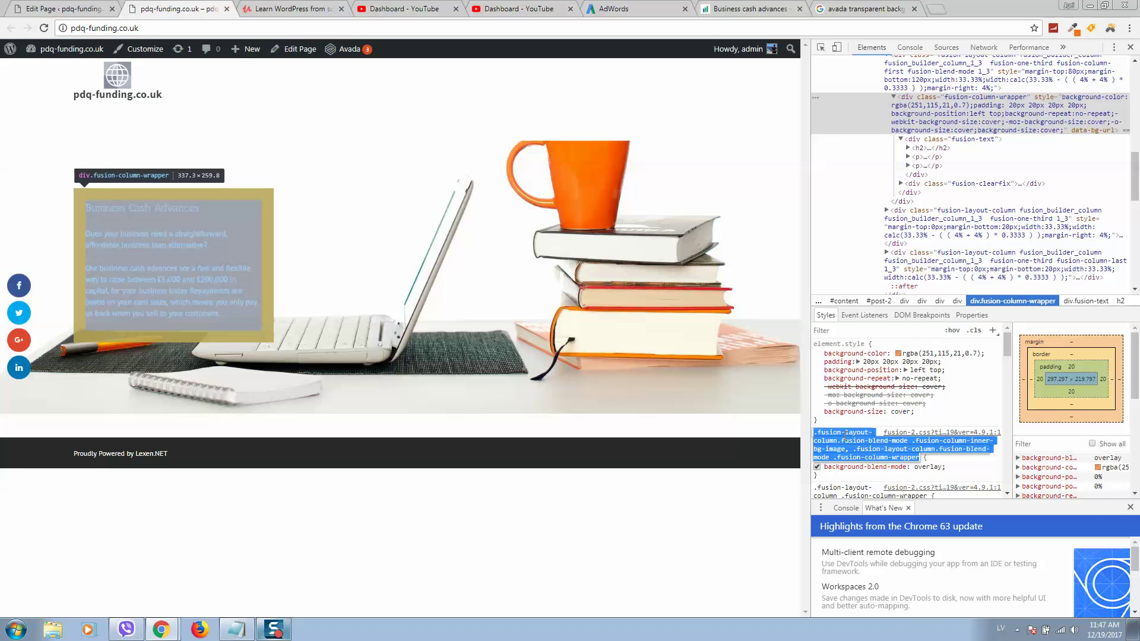
right_click(850, 442)
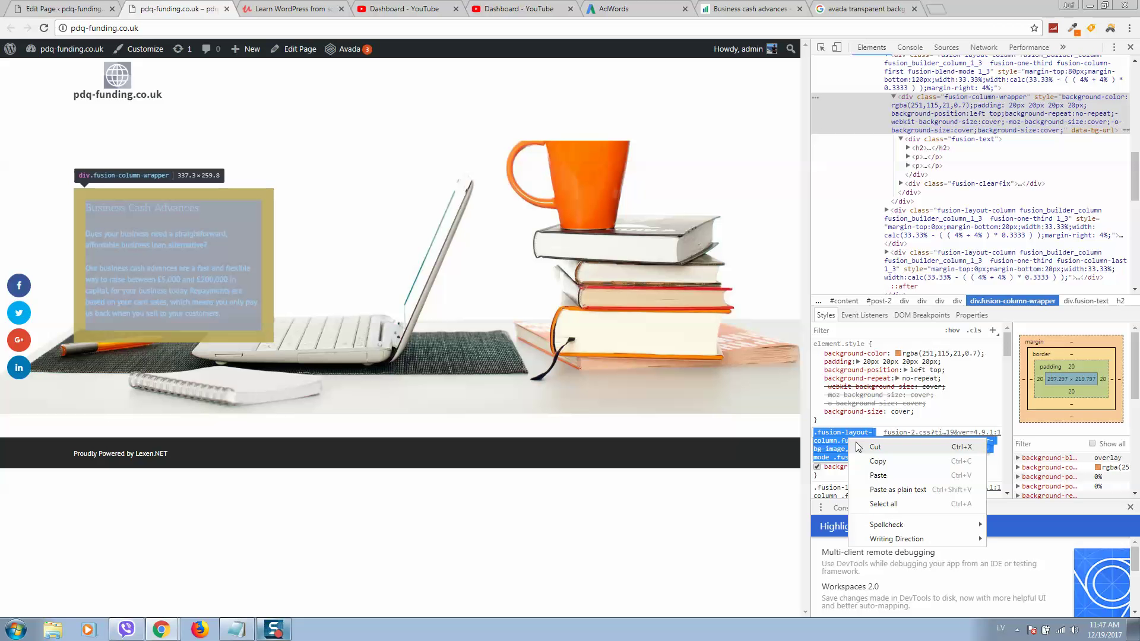
click(876, 462)
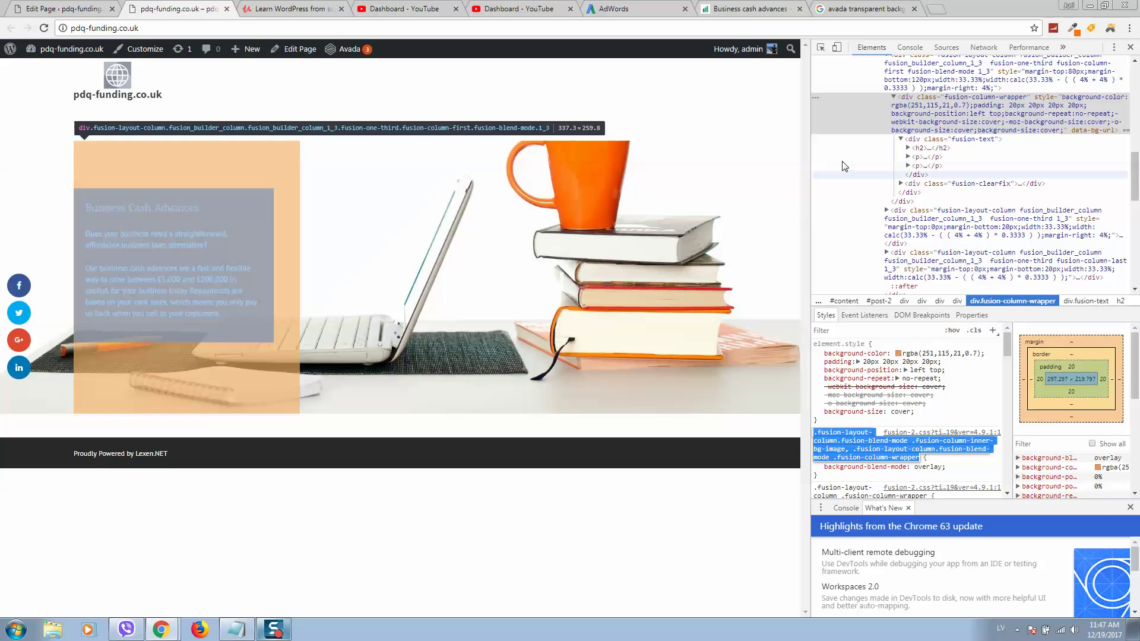
click(1129, 48)
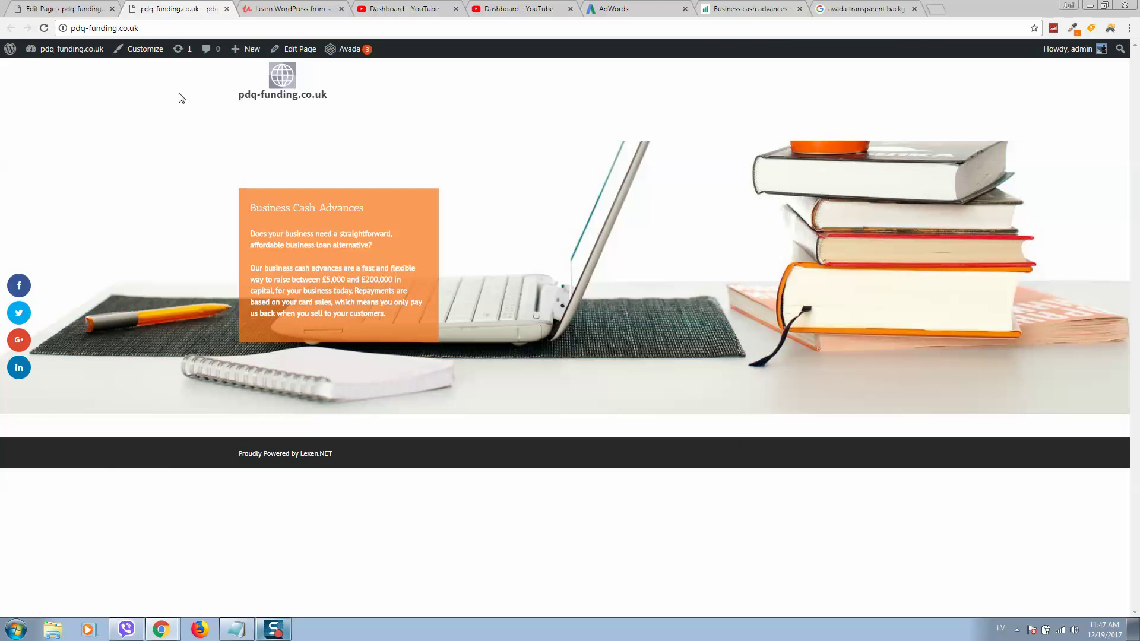
Step: Enter 'ugli1' in the first column's CSS ID field, save the column, and update the Home page
click(51, 8)
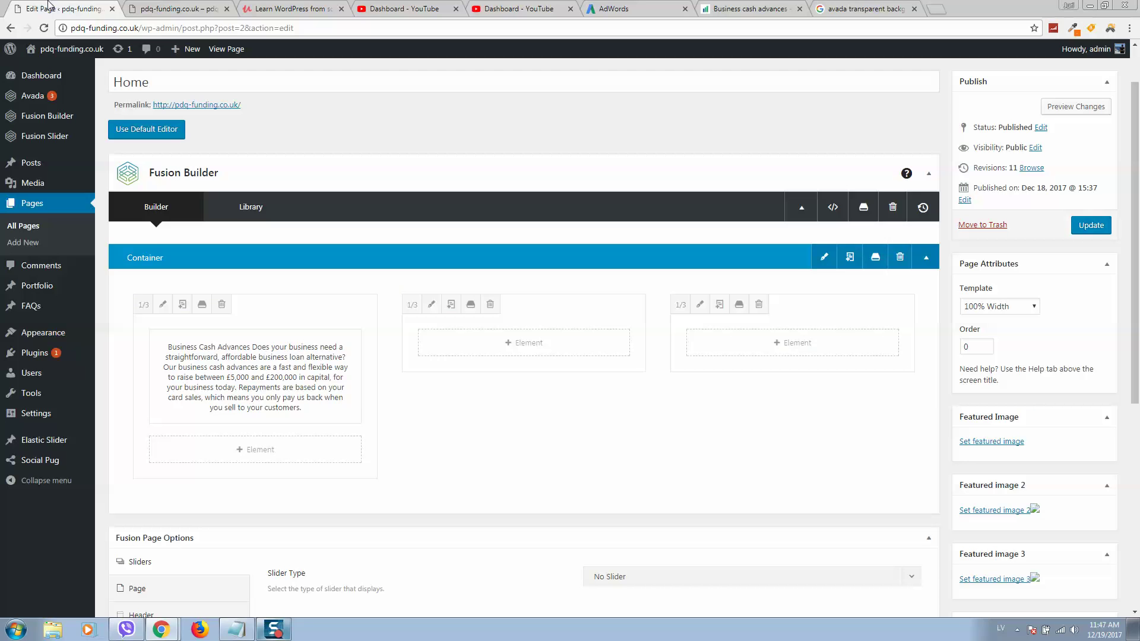
click(162, 304)
scroll(279, 303, down, 3)
scroll(308, 299, down, 2)
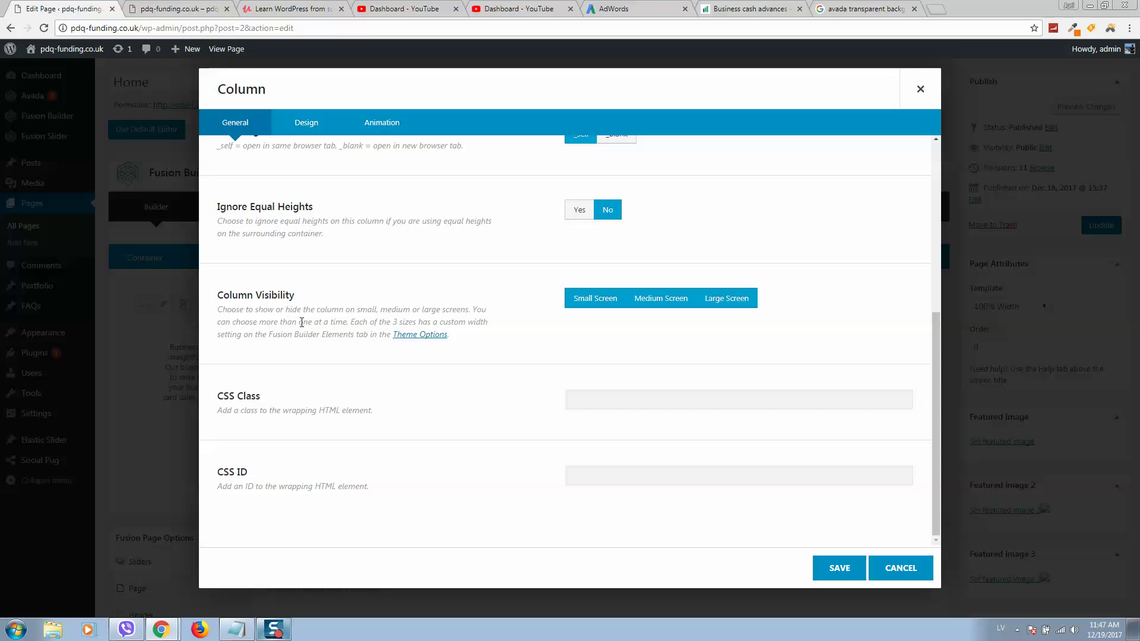
click(642, 478)
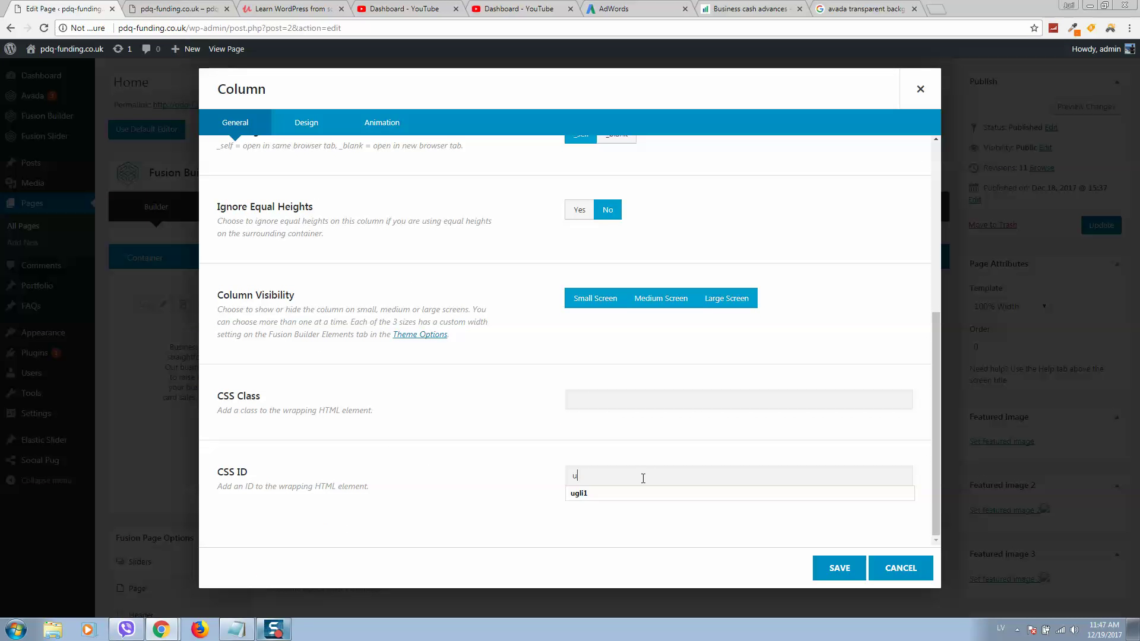
text(ugli1)
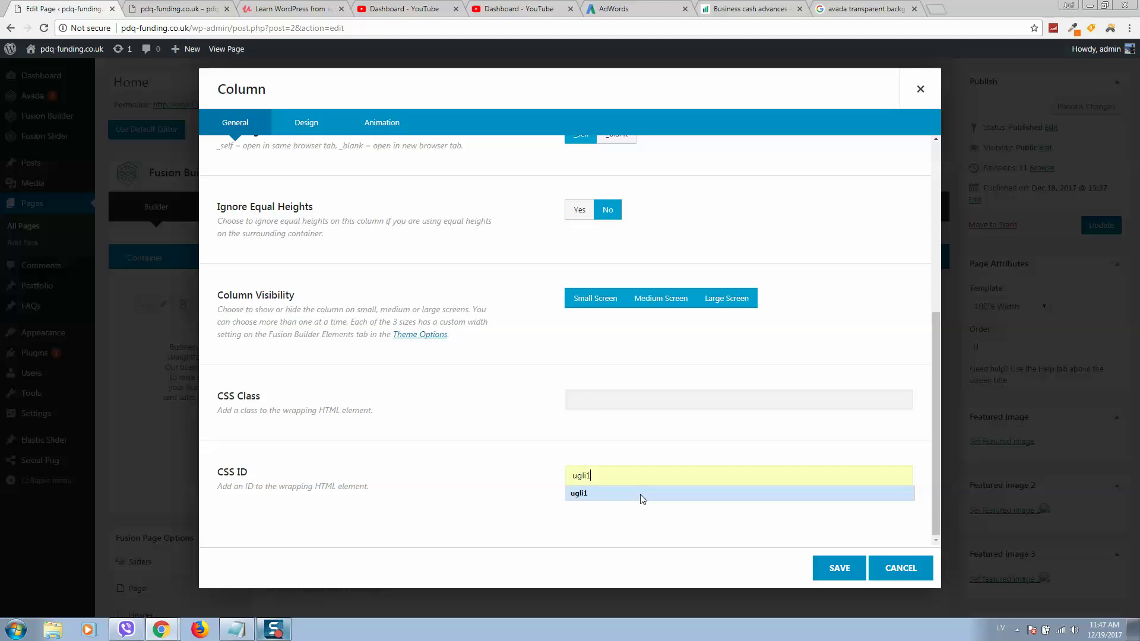
click(641, 494)
click(831, 568)
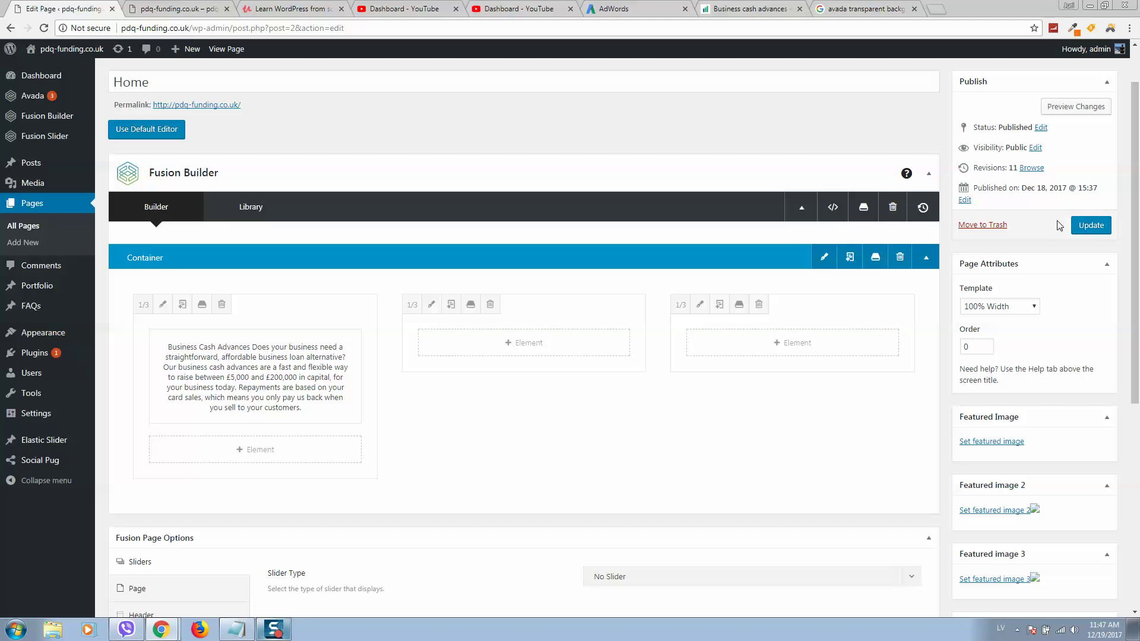
click(1090, 225)
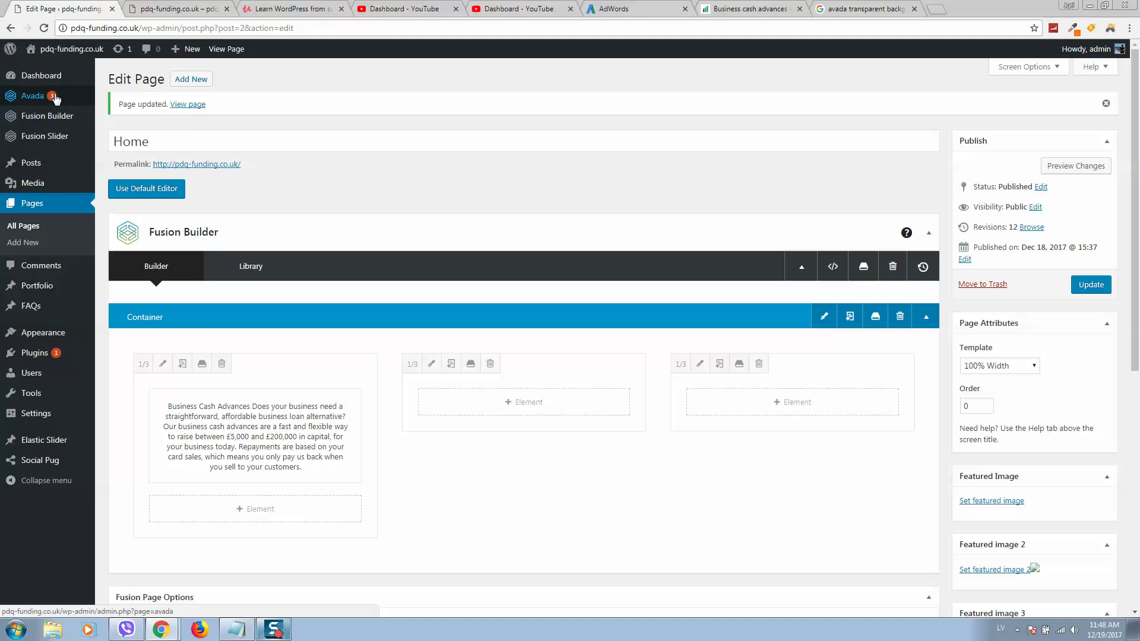
Step: Go to the Custom CSS section of Avada Theme Options
mouse_move(35, 96)
click(136, 232)
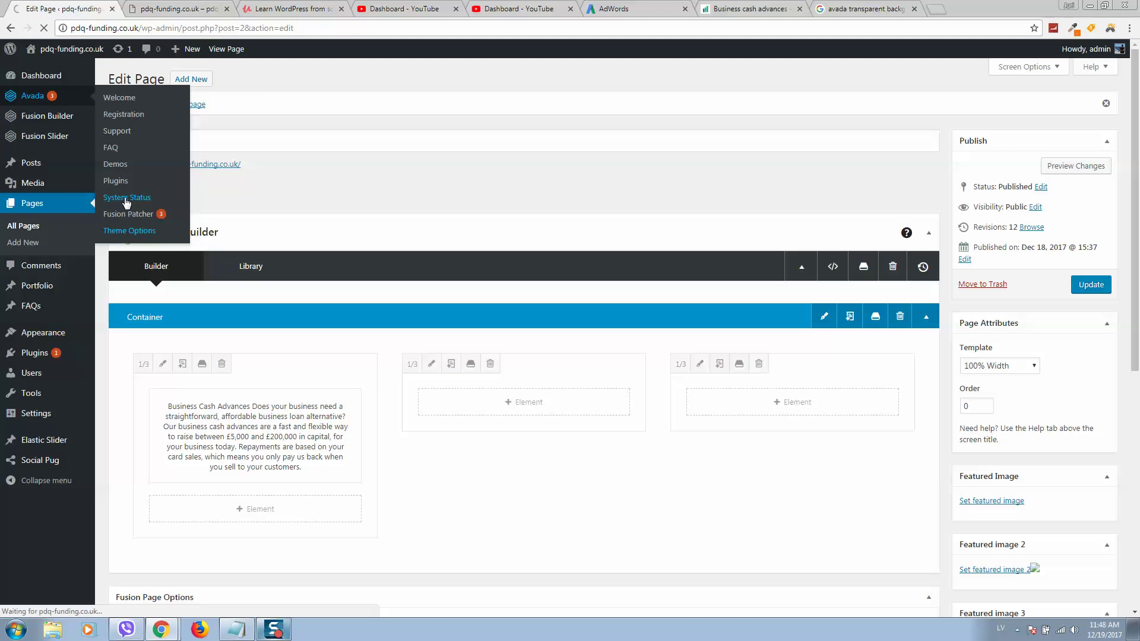
scroll(160, 350, down, 3)
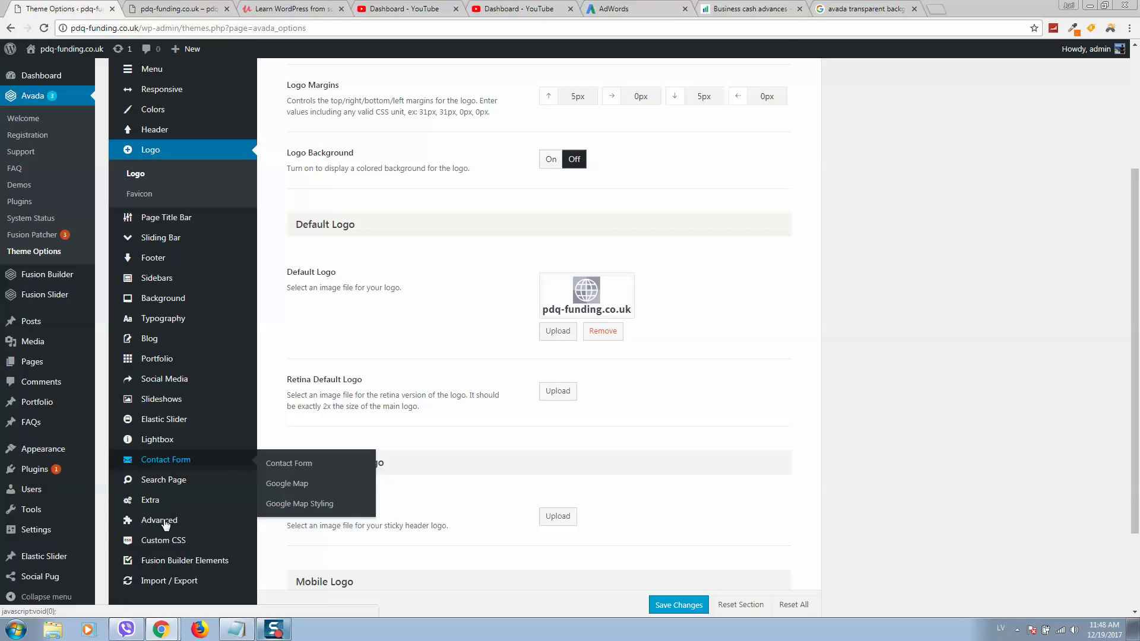
click(166, 540)
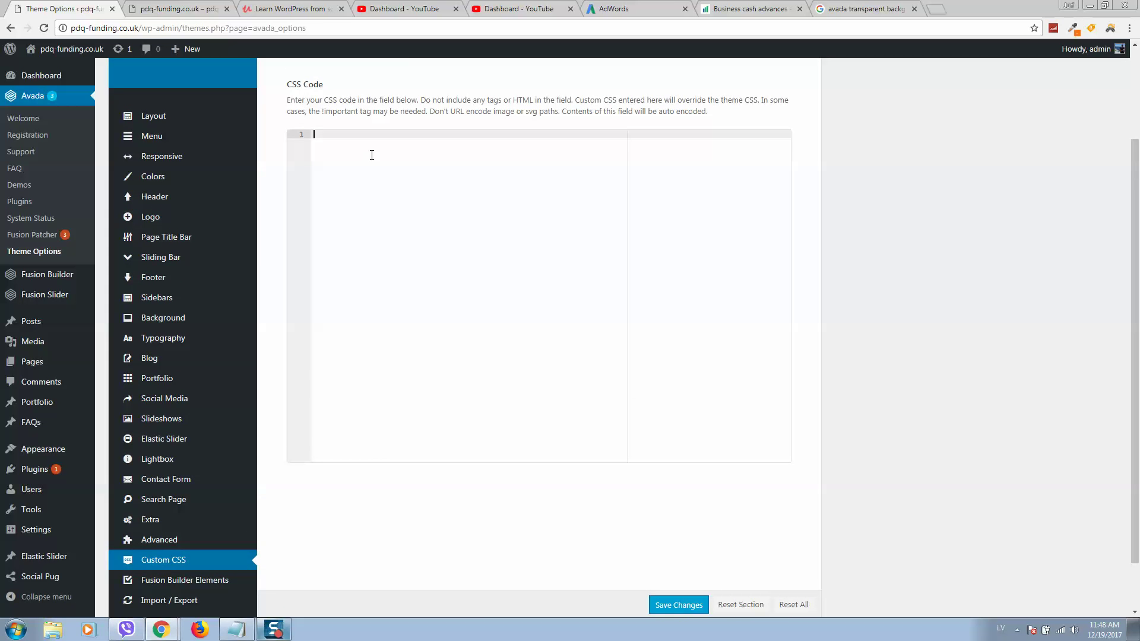
Step: Add a rule for the #ugli1 column selector with border-radius:10 and save the changes
text(#ugli1)
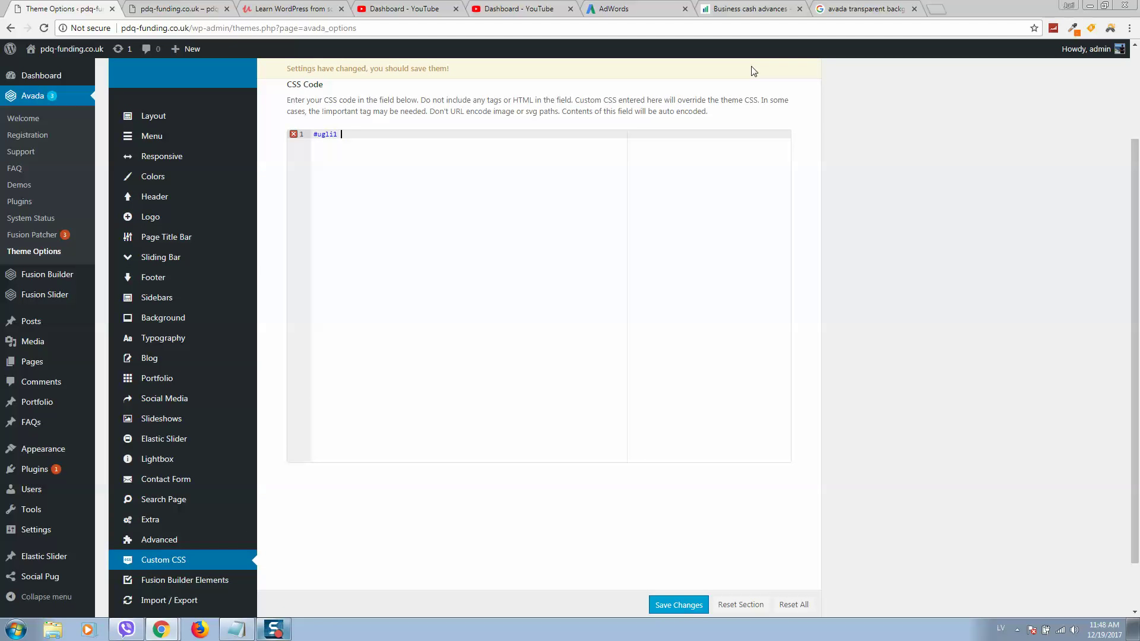
key(ctrl+v)
key(Return)
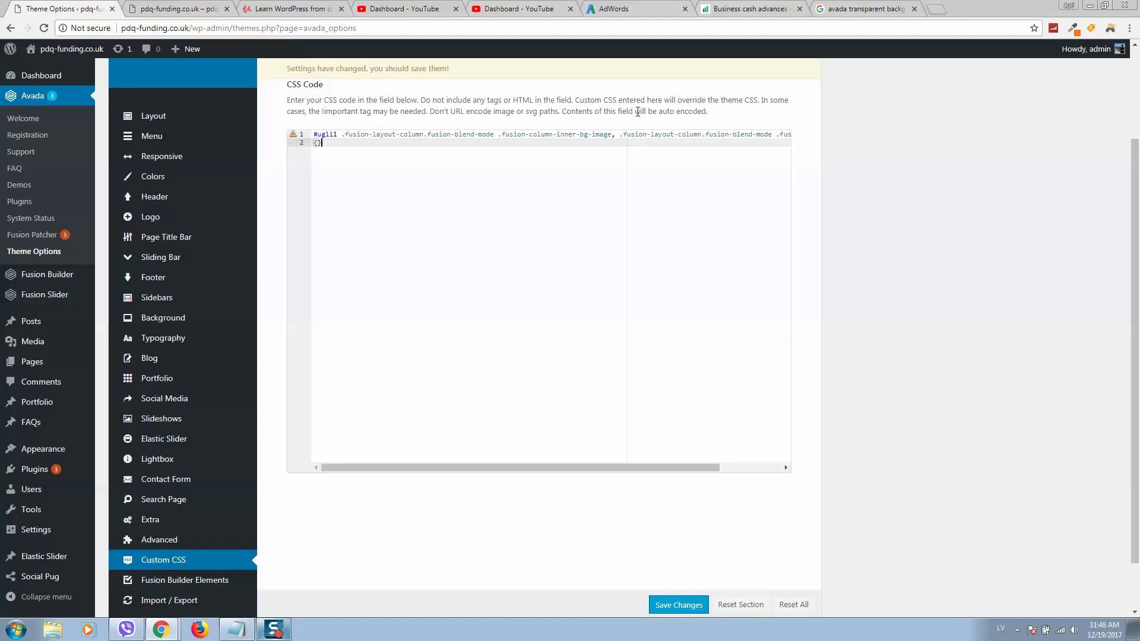
key(Return)
key(Up)
key(Right)
key(Return)
text(border)
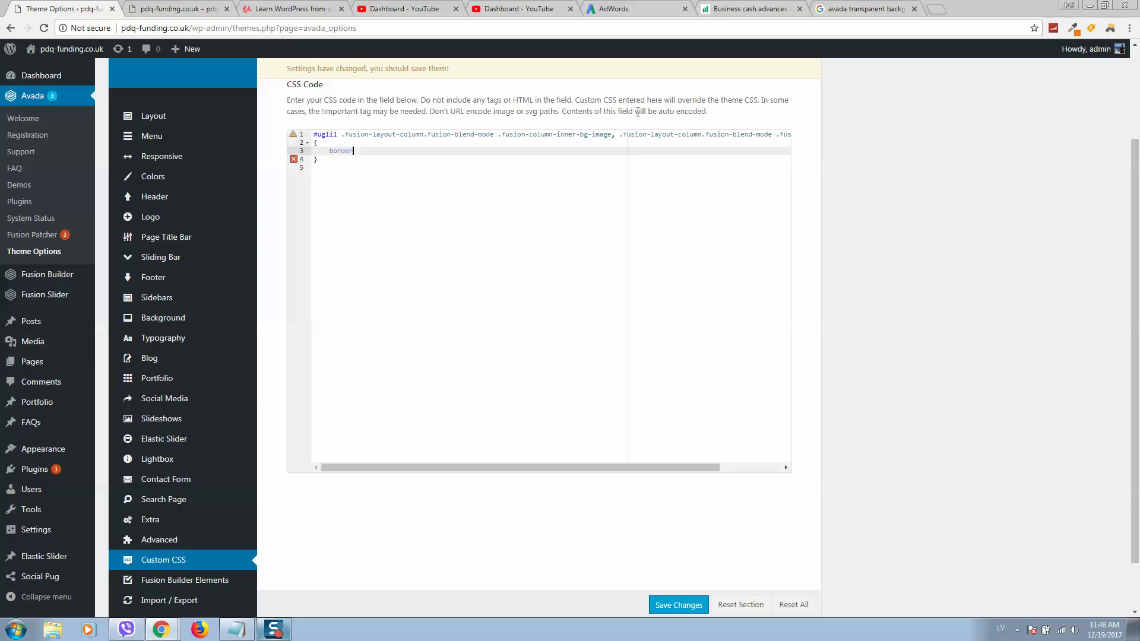
text(-radius:10;)
click(678, 606)
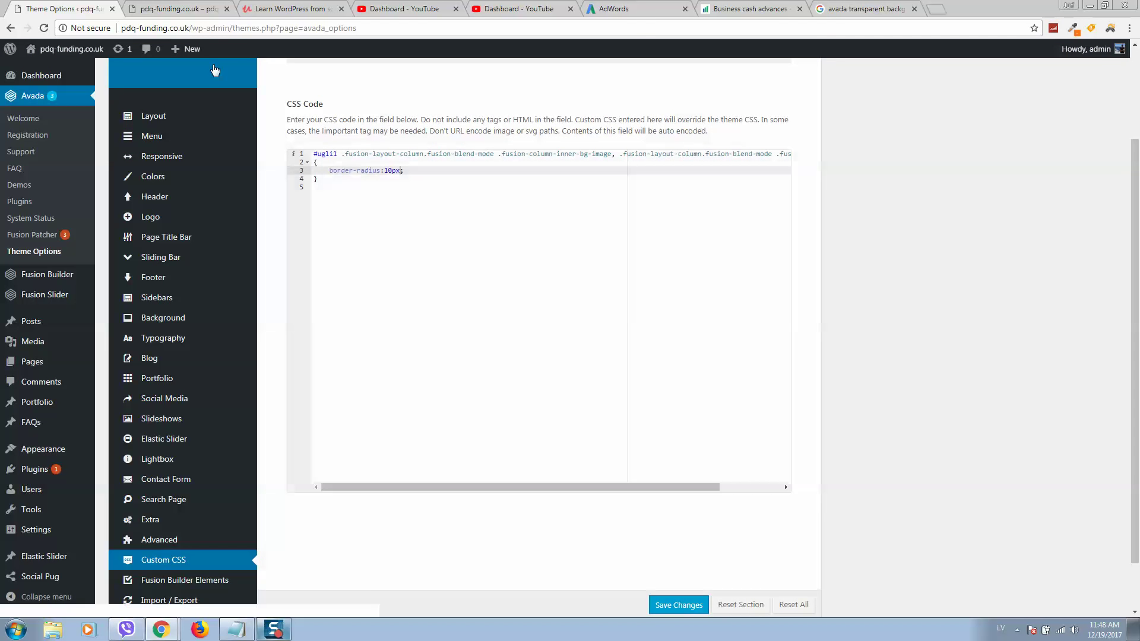
Step: Reload the pdq-funding.co.uk homepage to show the orange hero panel's rounded corners
click(172, 8)
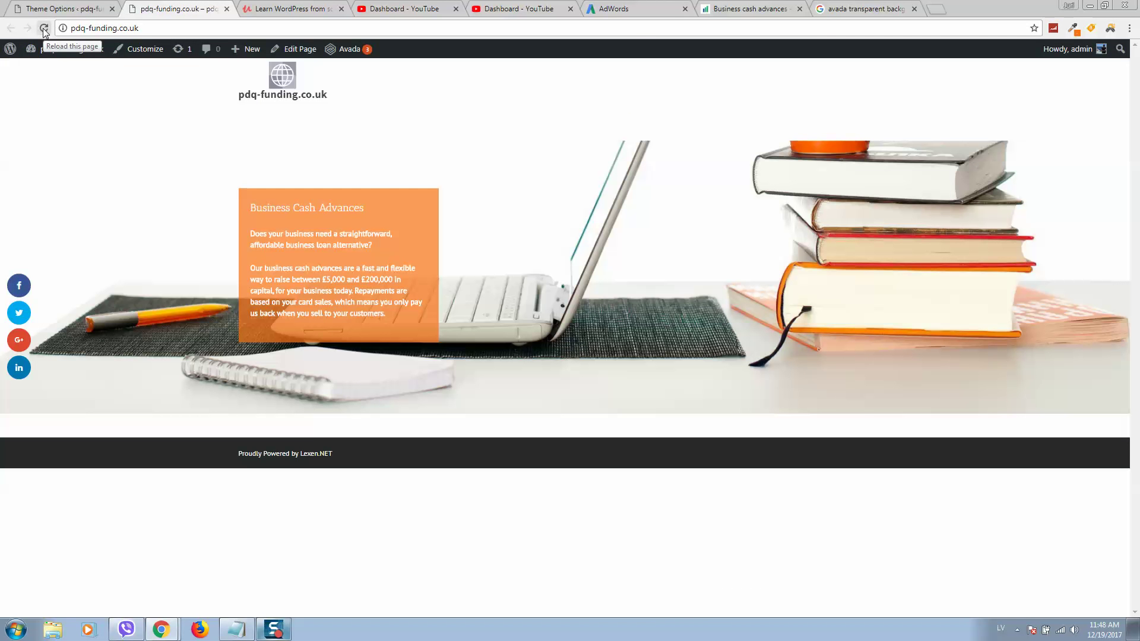
click(44, 29)
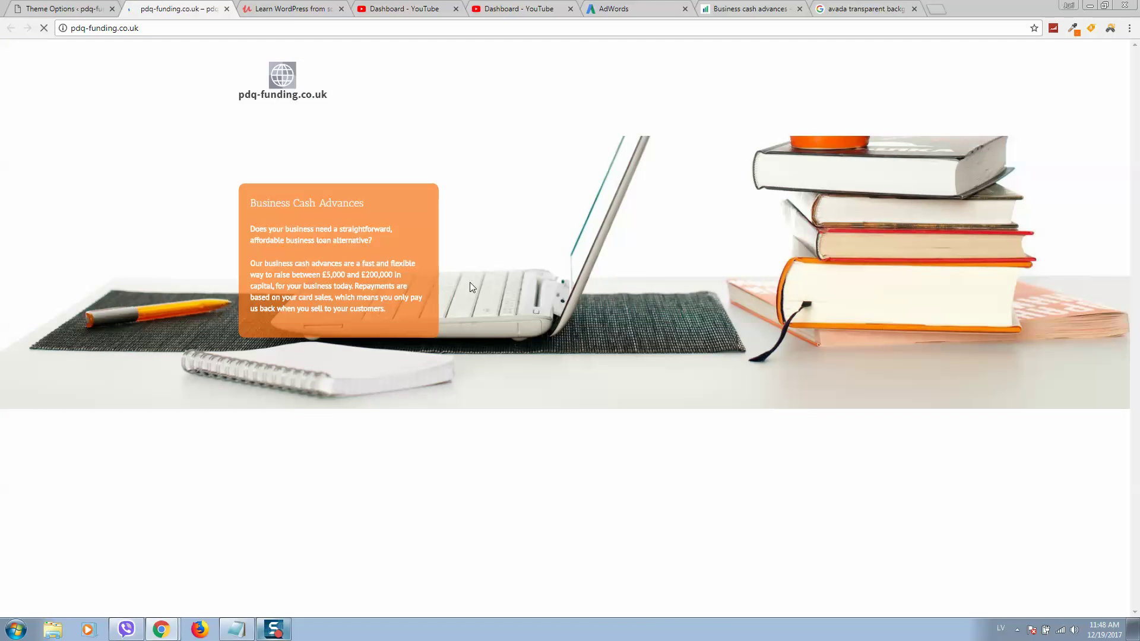